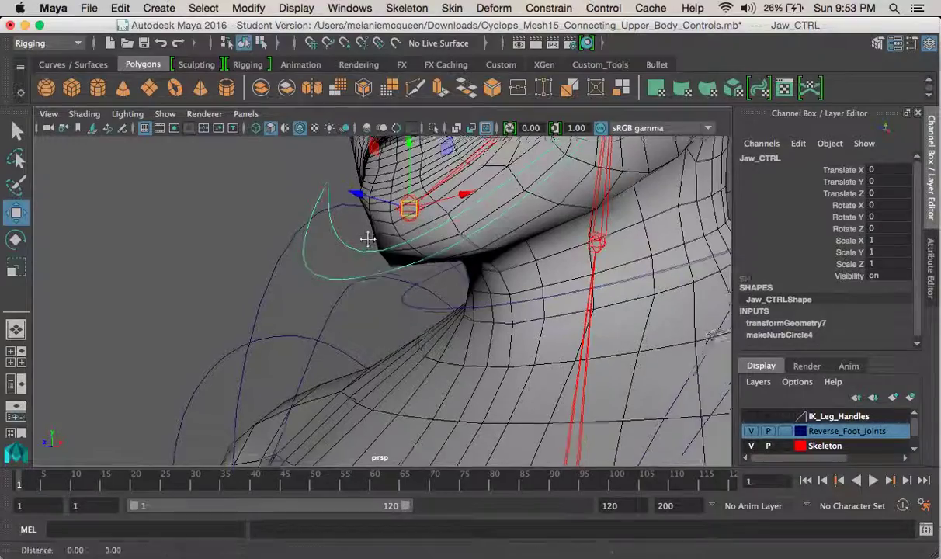
- Frame Jaw_CTRL in the side view, switch to the Animation menu set and open the Set Driven Key window
left_click_drag(360, 266, 435, 260, "alt")
middle_click_drag(435, 260, 352, 238, "alt")
key("space")
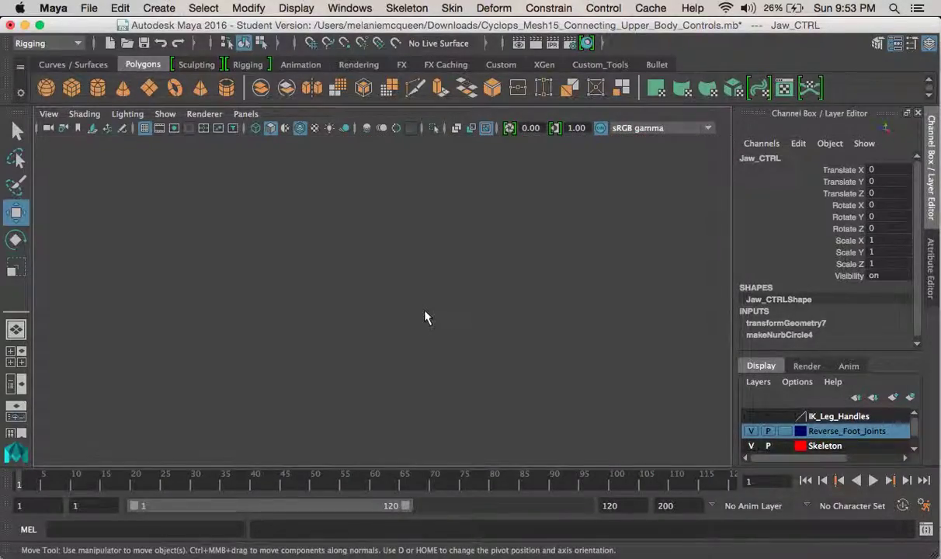
key("space")
key("f")
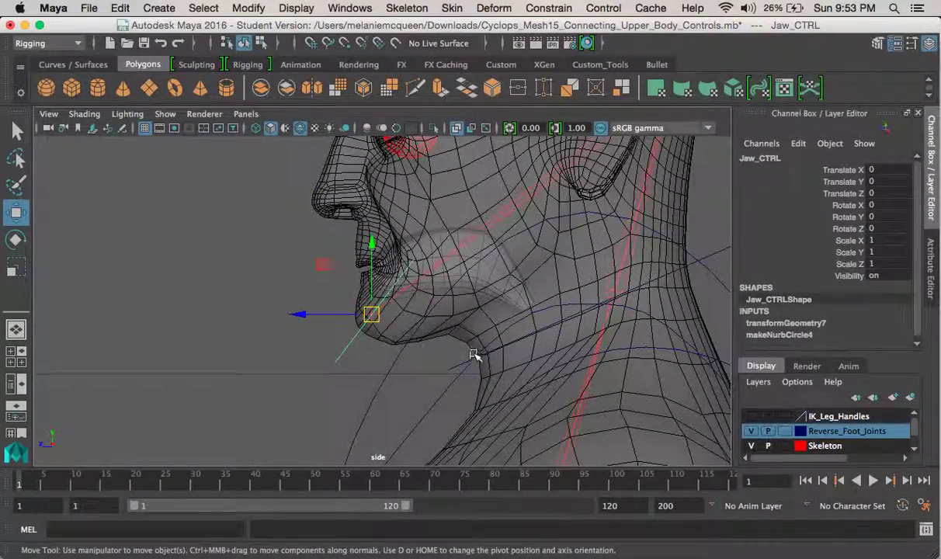
right_click_drag(416, 311, 525, 405, "alt")
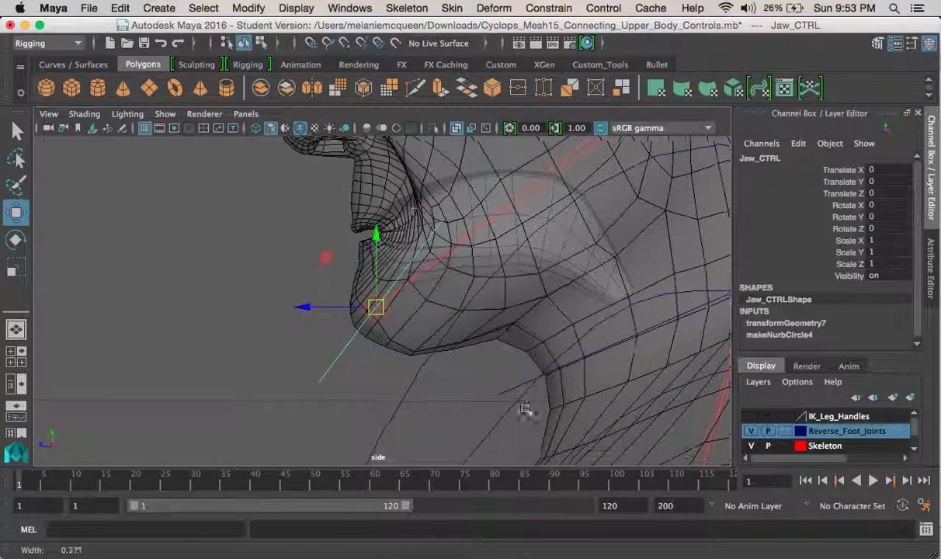
left_click(45, 43)
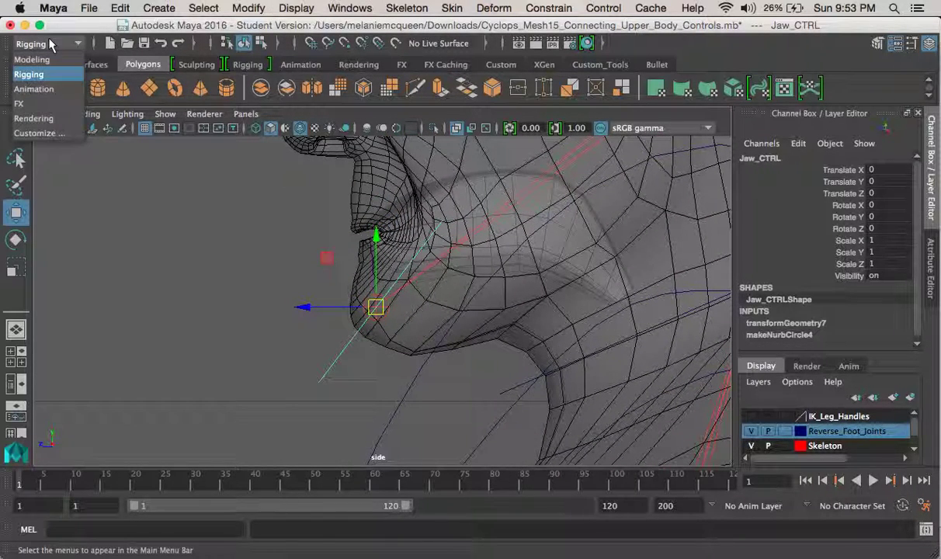
left_click(47, 89)
left_click(397, 10)
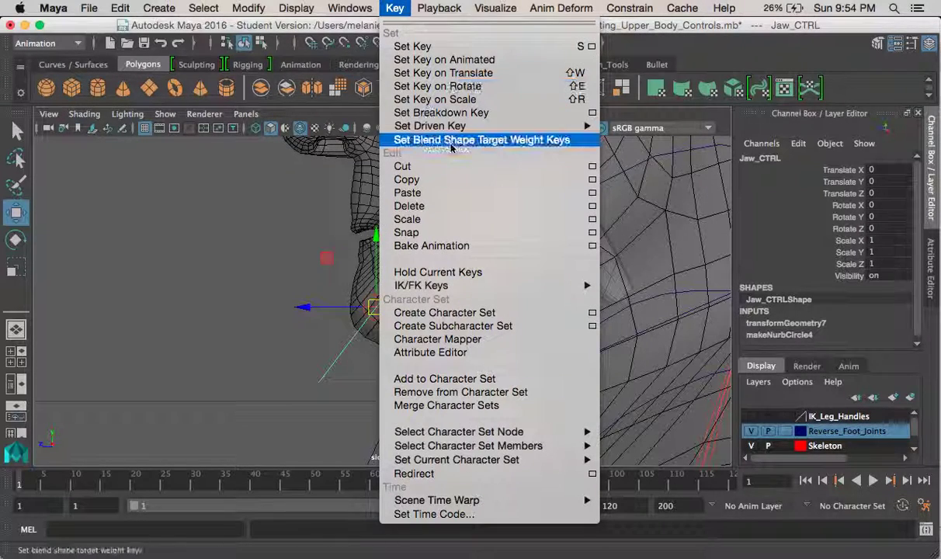
mouse_move(585, 136)
left_click(626, 133)
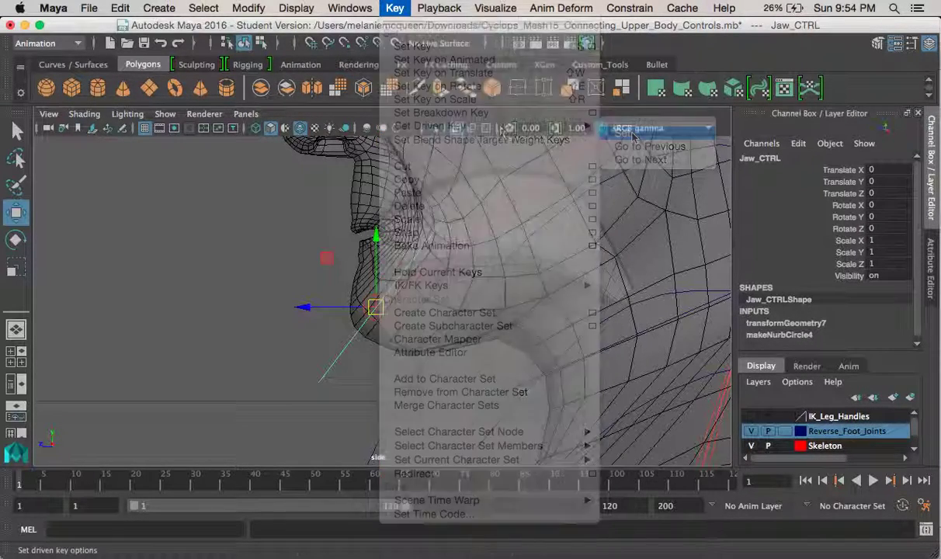
left_click_drag(389, 169, 80, 108)
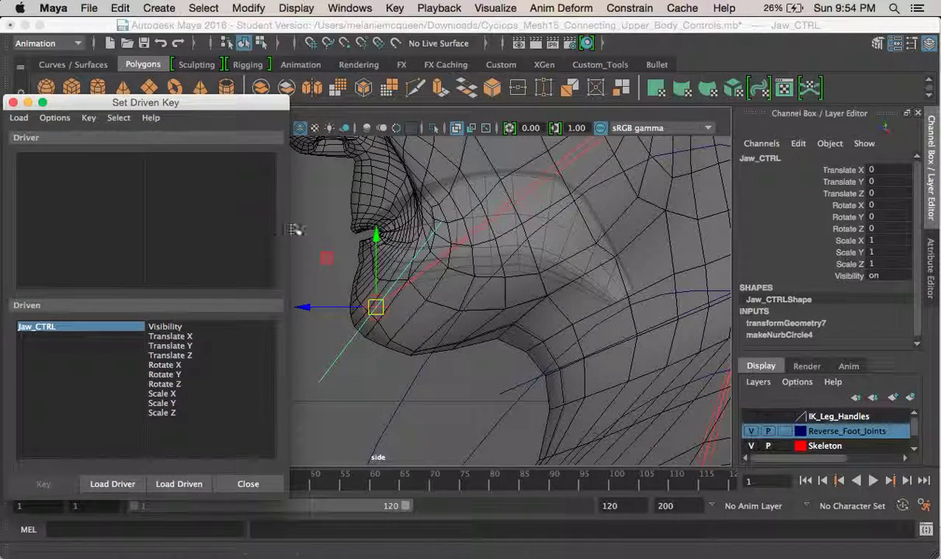
- Load Jaw_CTRL as the driver and Jaw_JNT as the driven object for the driven key
middle_click_drag(344, 224, 409, 222, "alt")
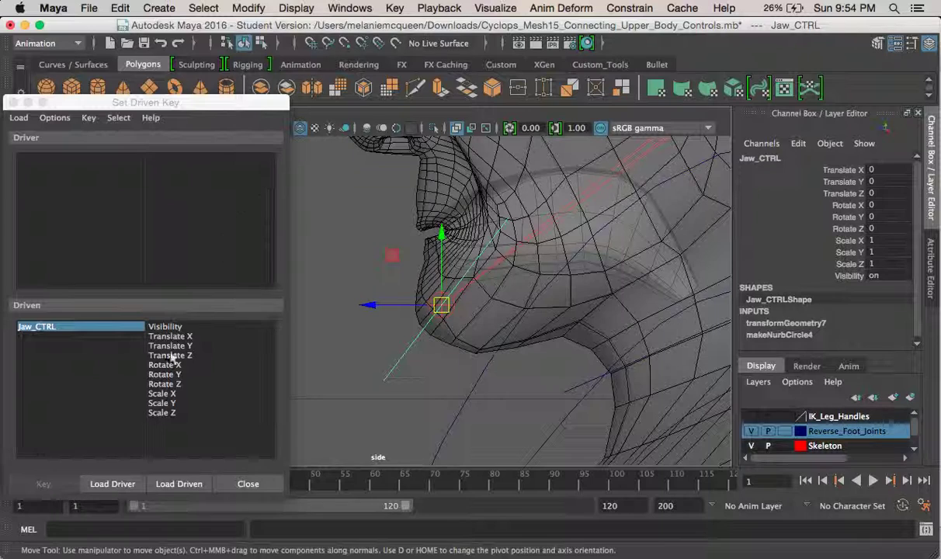
left_click(117, 483)
left_click(451, 346)
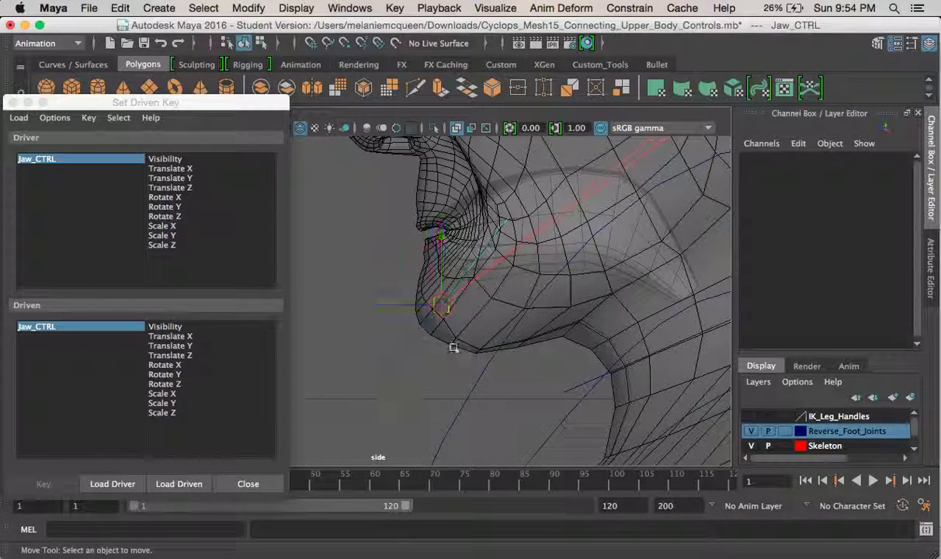
left_click(445, 307)
left_click(187, 484)
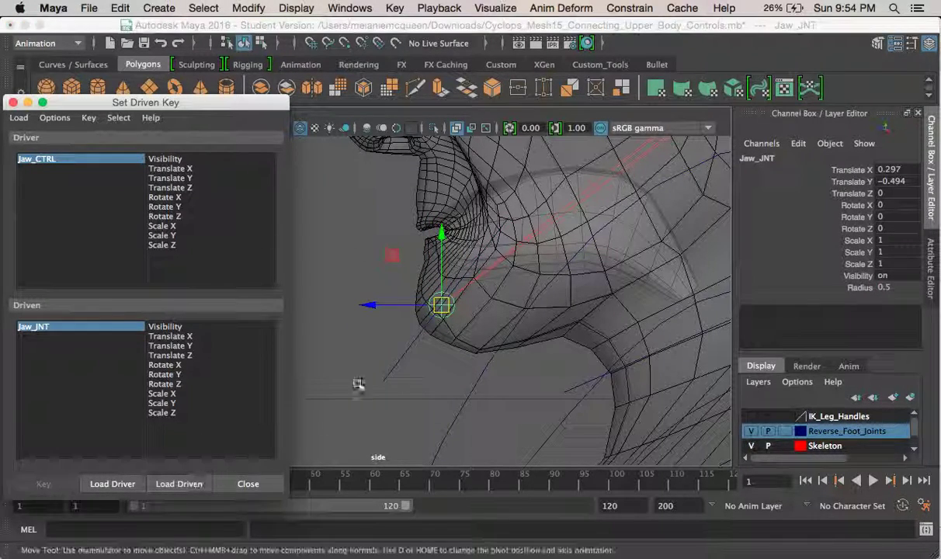
- Test-move Jaw_CTRL along Z, undo the move, and choose its Translate Z as the driver attribute
left_click(406, 346)
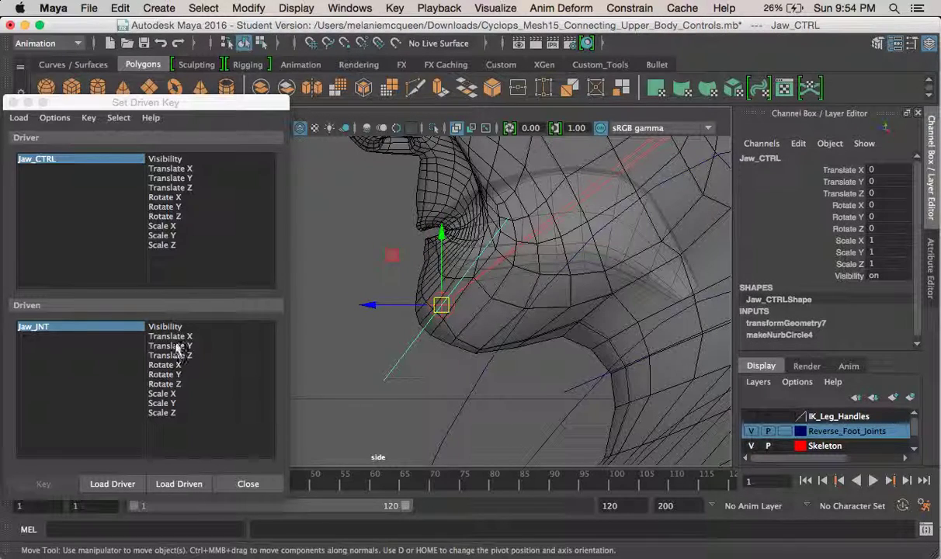
mouse_move(371, 305)
left_mouse_down()
mouse_move(388, 308)
mouse_move(373, 307)
left_mouse_up()
key("z")
left_click(188, 189)
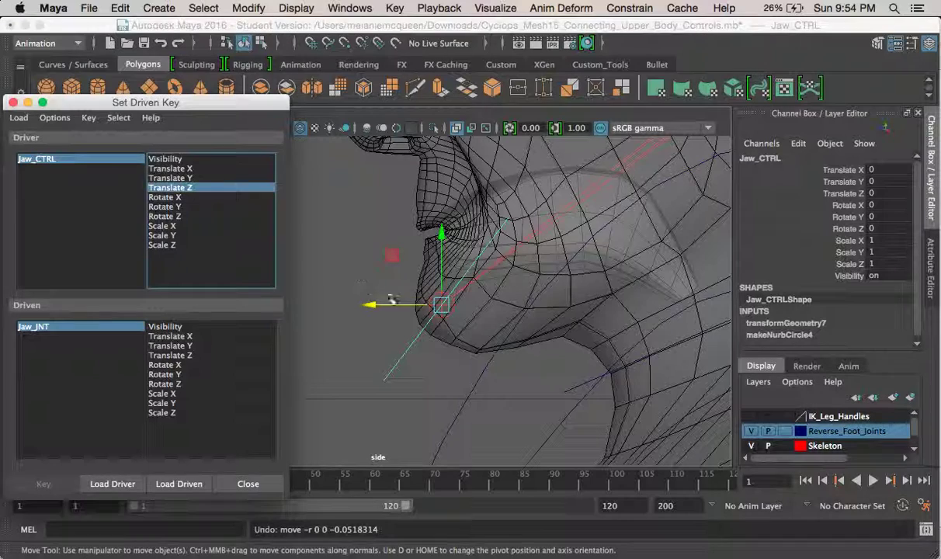
- Try moving Jaw_JNT along world Z to check which of its translate channels change, undoing each move
left_click(437, 345)
left_click(444, 314)
left_click_drag(379, 301, 301, 307)
key("z")
left_click_drag(362, 306, 300, 301)
key("z")
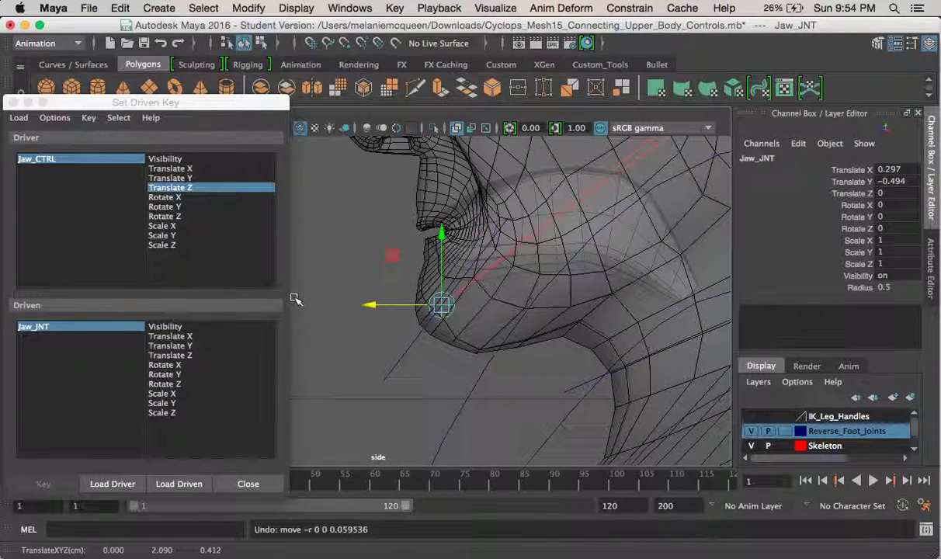
- Key Jaw_JNT's Translate X and Translate Y to Jaw_CTRL's Translate Z at the rest position
left_click_drag(177, 339, 183, 346)
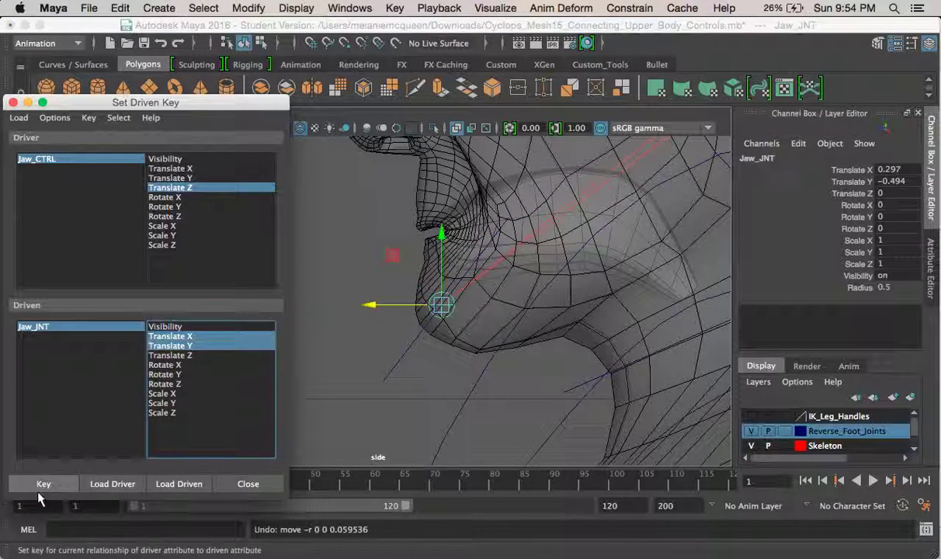
left_click(37, 479)
- Select Jaw_CTRL and set its Translate Z to 0.1
left_click(392, 350)
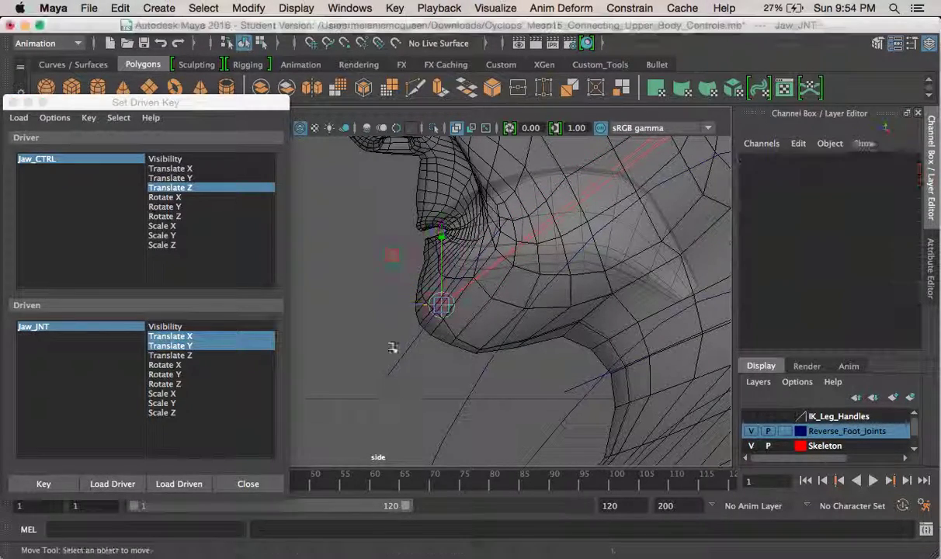
left_click_drag(392, 348, 429, 373)
left_click_drag(380, 307, 448, 288)
left_click(891, 193)
type("0.1")
key("Return")
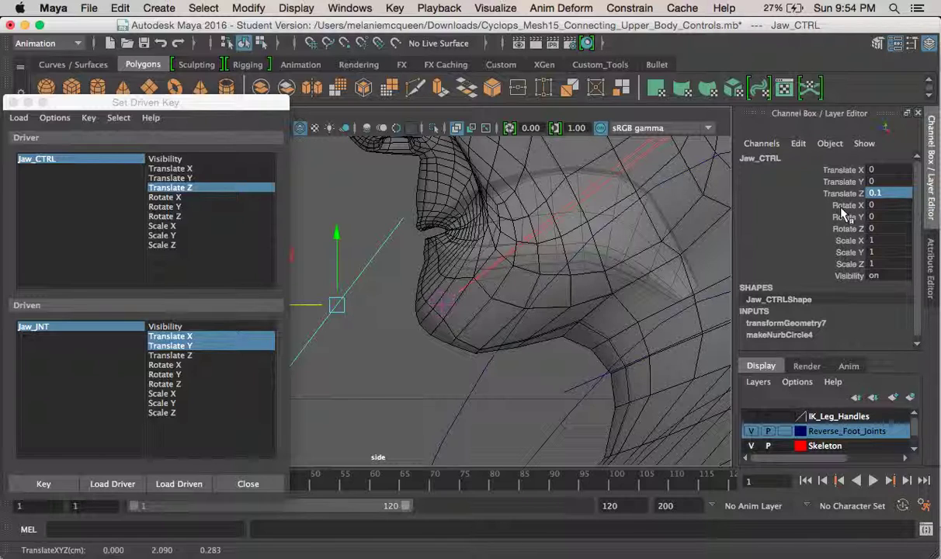
- Move Jaw_JNT forward onto the control, to about Translate X 0.391 and Translate Y -0.531, and set the driven key
left_click(437, 310)
left_click(435, 311)
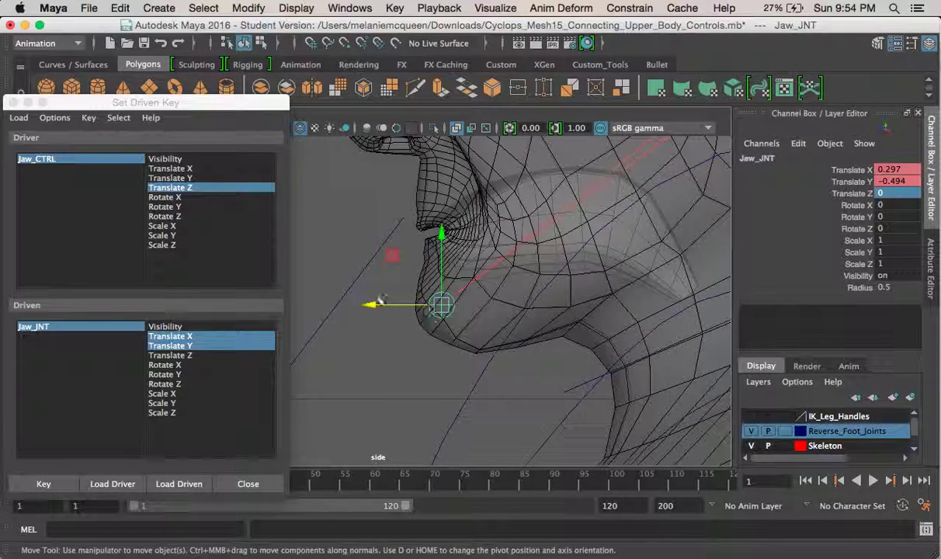
left_click_drag(370, 305, 263, 304)
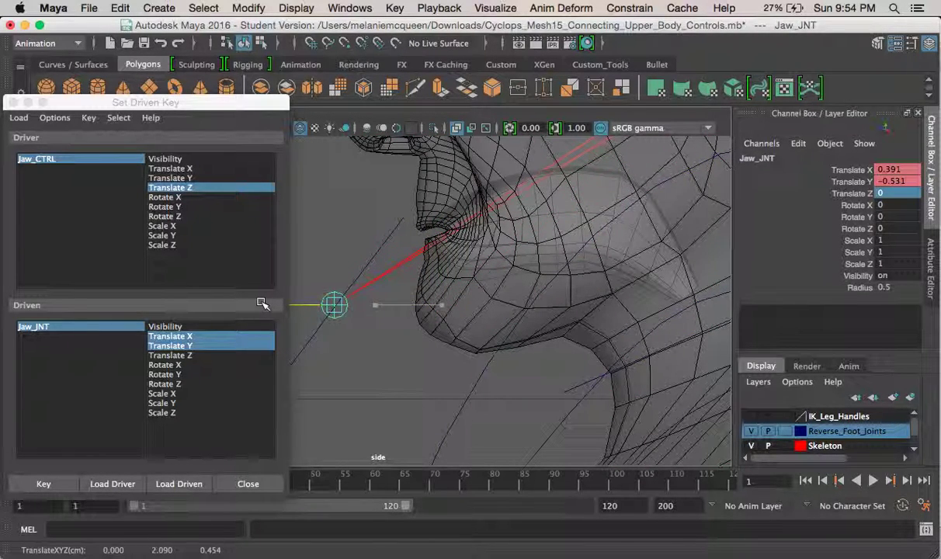
left_click(51, 484)
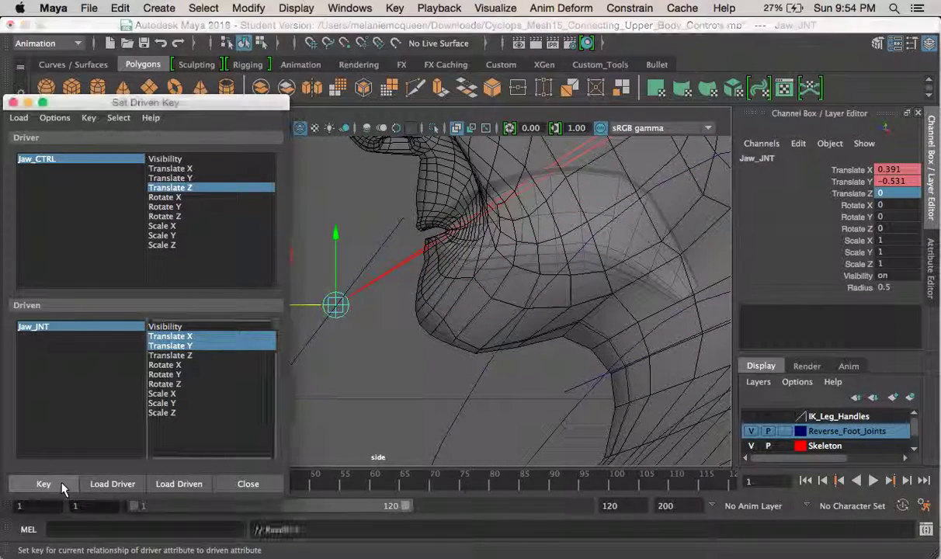
- Select Jaw_CTRL again and set its Translate Z to -0.1
left_click(310, 319)
left_click(326, 309)
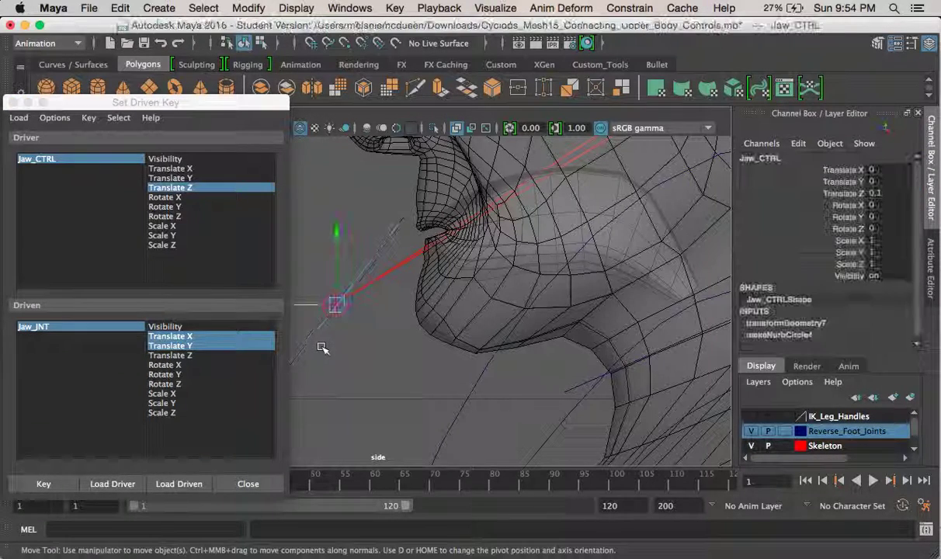
left_click_drag(299, 305, 513, 336)
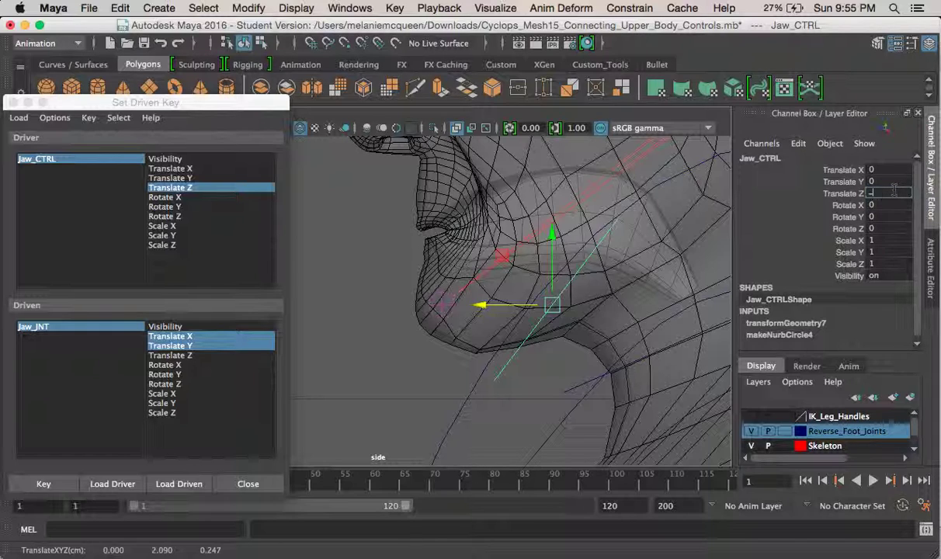
key("Return")
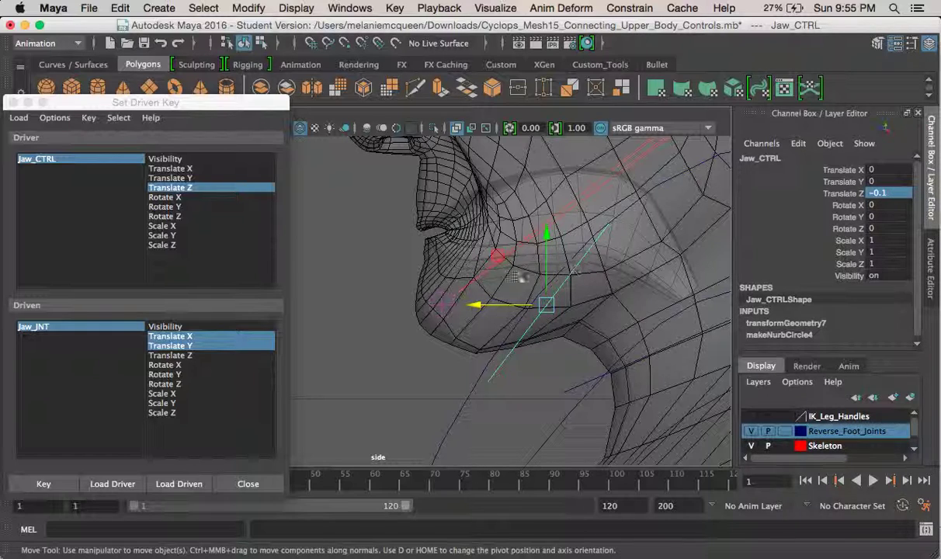
- Move Jaw_JNT backward onto the control, to about Translate X 0.205 and Translate Y -0.458, and set the driven key
left_click(449, 300)
left_click(442, 305)
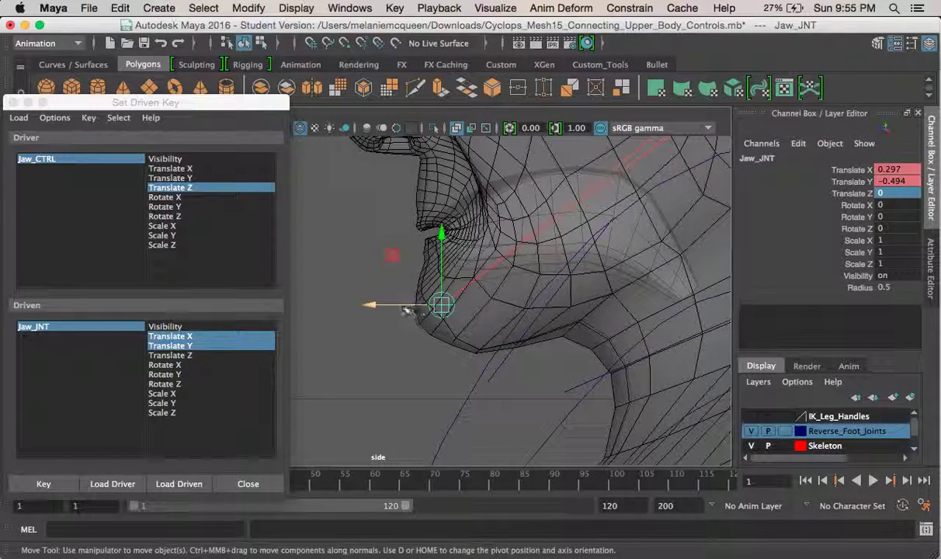
left_click_drag(368, 305, 471, 317)
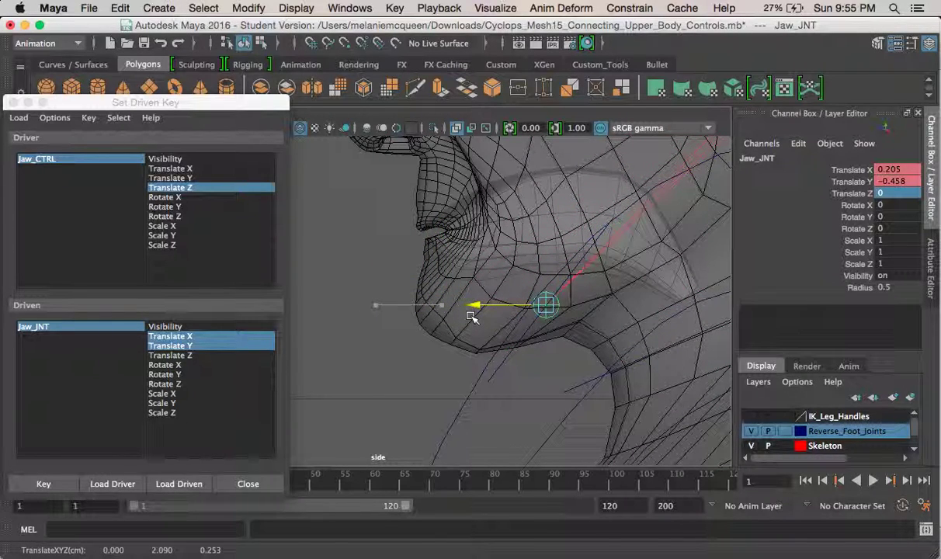
left_click(44, 484)
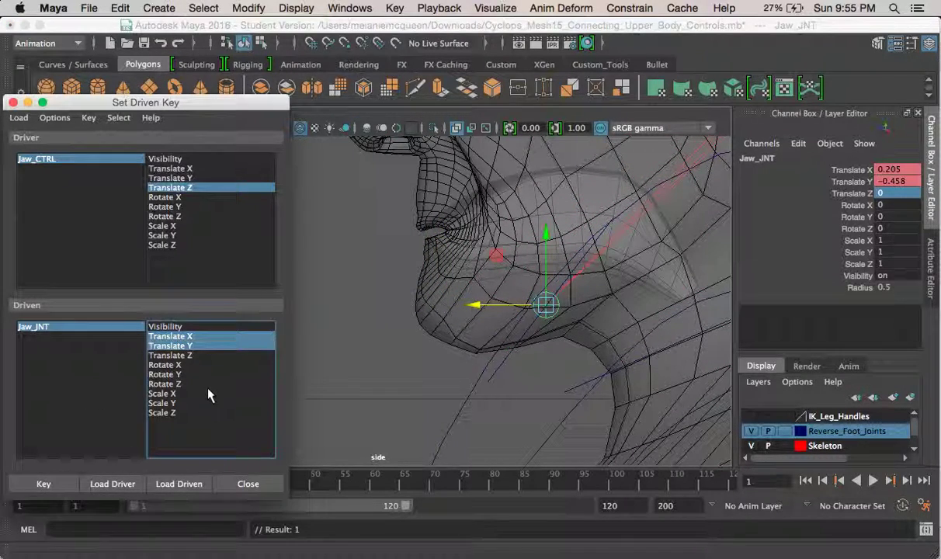
- Test the driven jaw by moving Jaw_CTRL along Z, and reset its Translate Z to 0
left_click(502, 373)
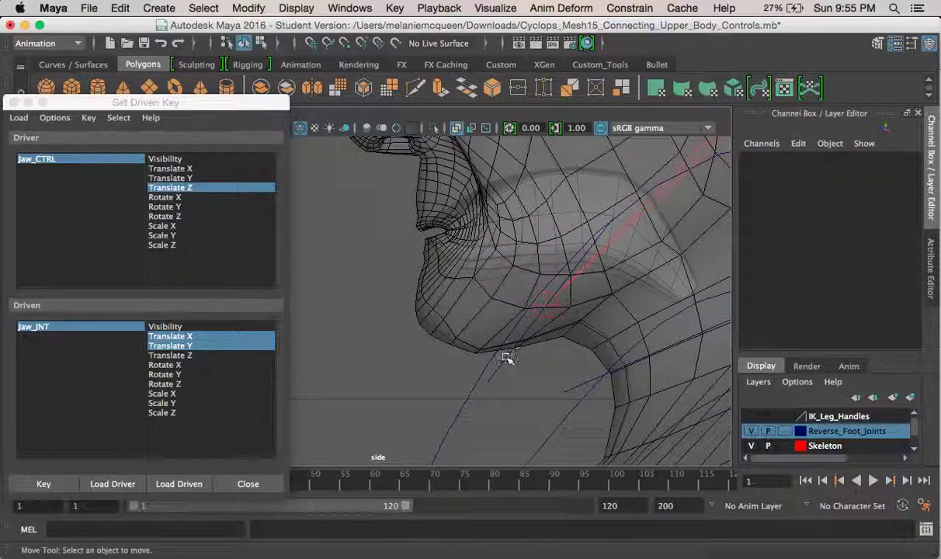
left_click(509, 357)
left_click_drag(466, 308, 636, 236)
left_click(889, 194)
type("0")
key("Return")
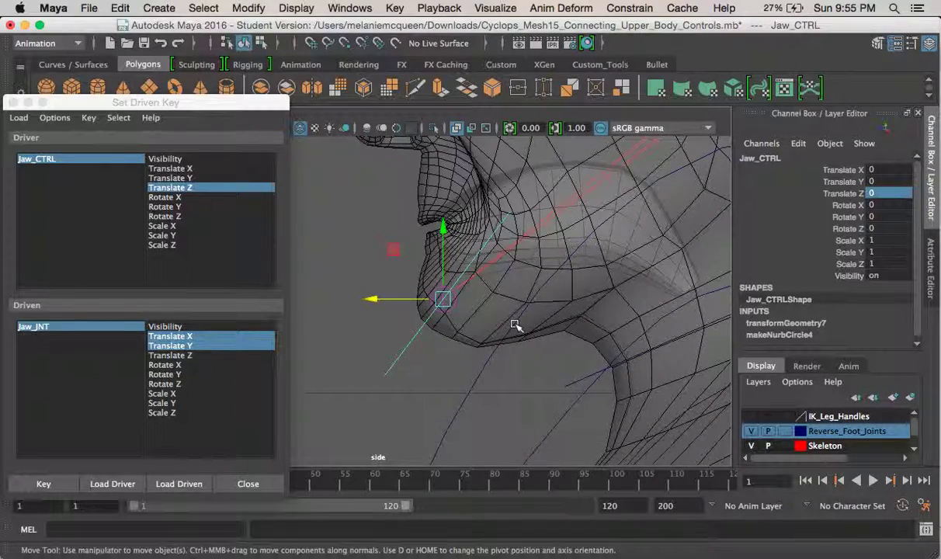
- Show the lower face in the front view, with the Set Driven Key window moved clear of it
key("space")
left_click_drag(240, 107, 724, 98)
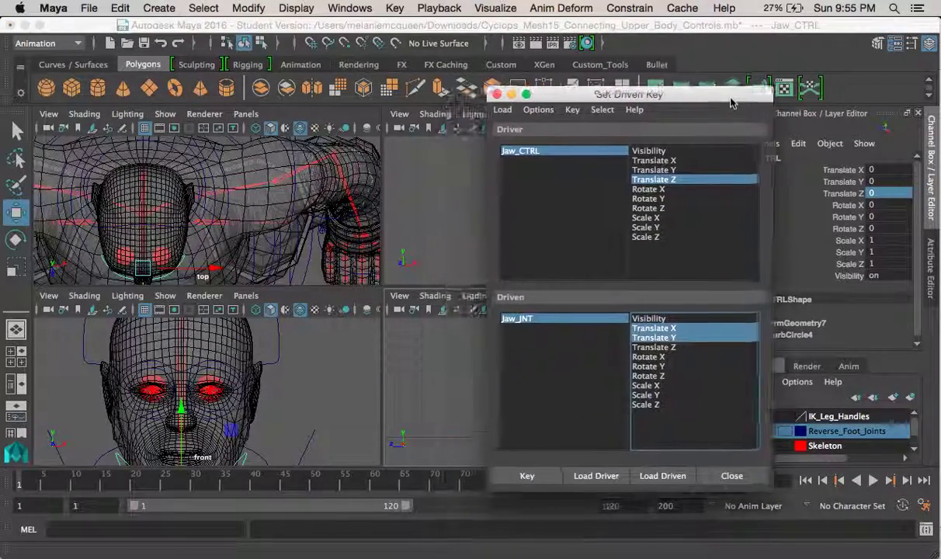
left_click(334, 357)
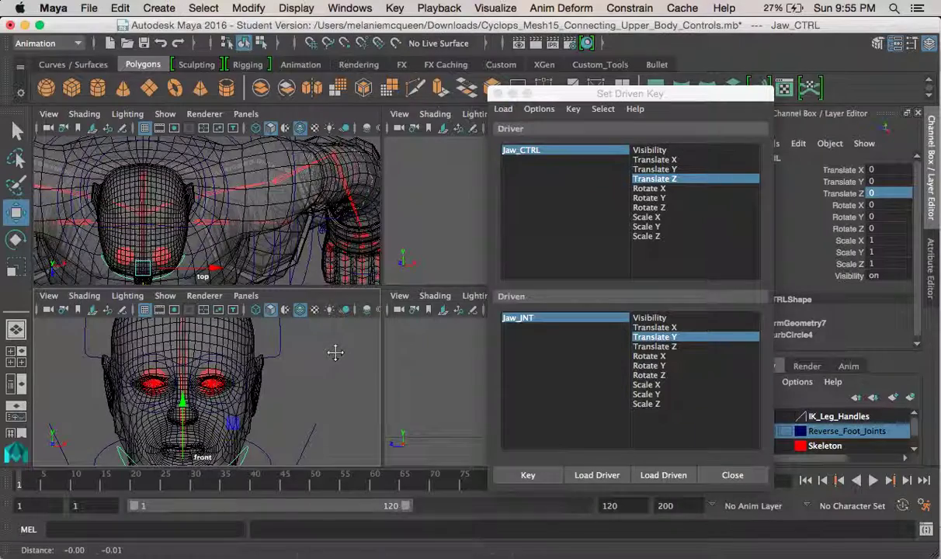
key("space")
middle_click_drag(334, 357, 308, 264, "alt")
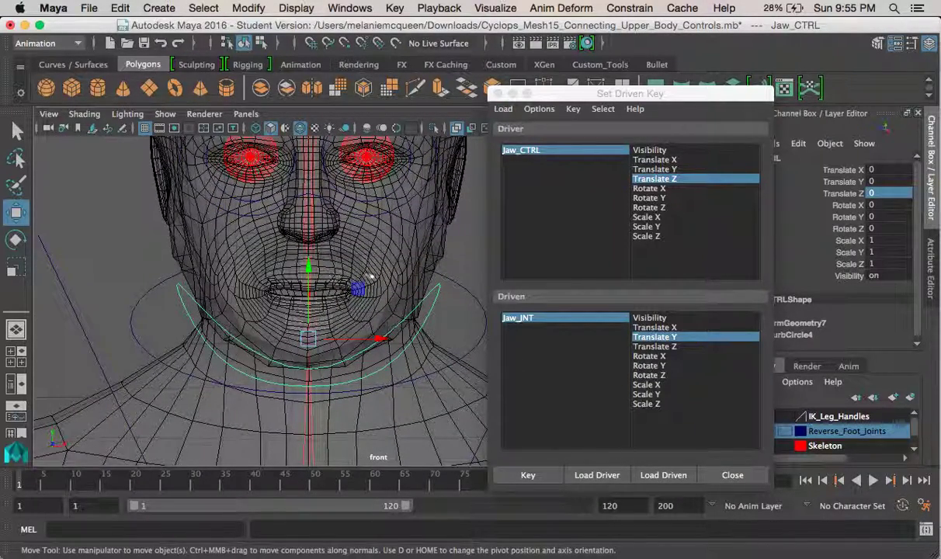
- Try moving Jaw_JNT vertically along Y to check its translate channels, and undo the move
left_click(328, 347)
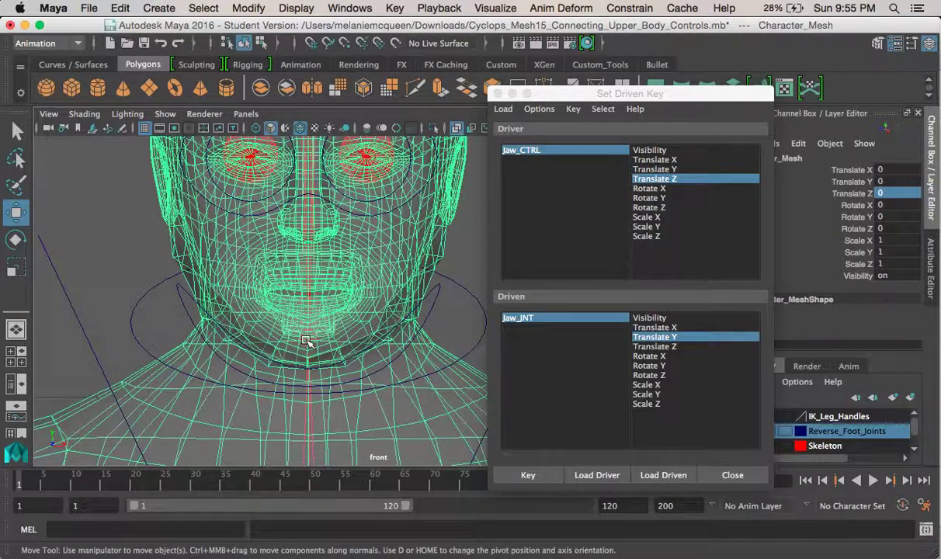
left_click(307, 340)
left_click_drag(309, 268, 310, 326)
key("z")
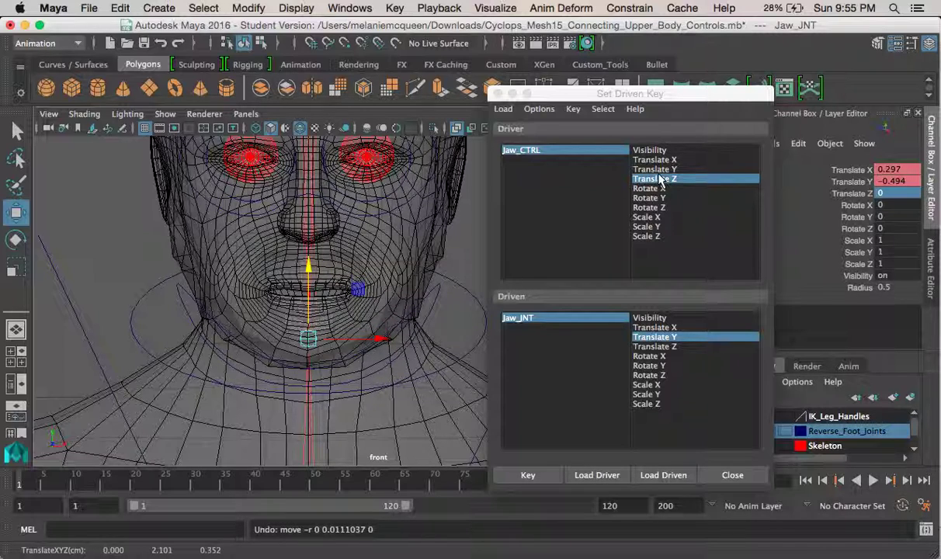
- Key Jaw_JNT's Translate X and Translate Y to Jaw_CTRL's Translate Y at the rest position
left_click(661, 170)
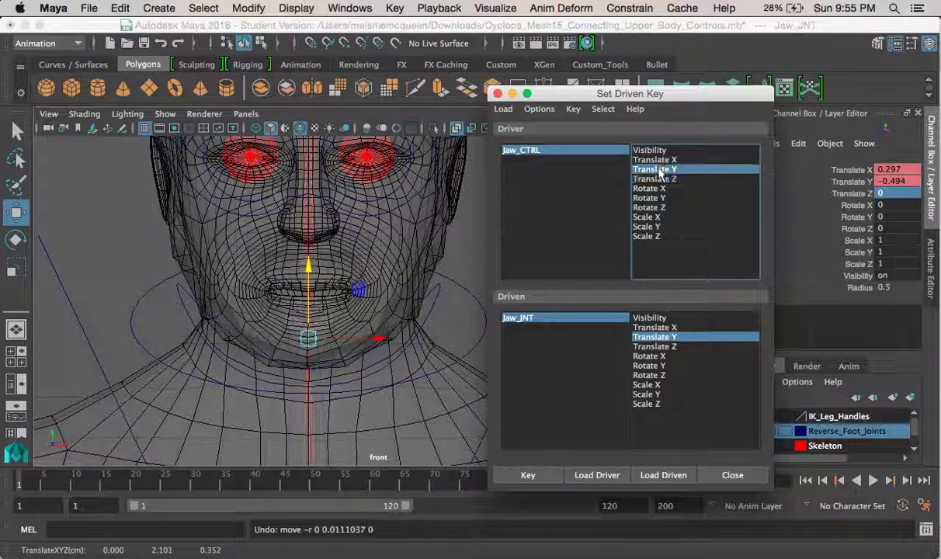
left_click(660, 328)
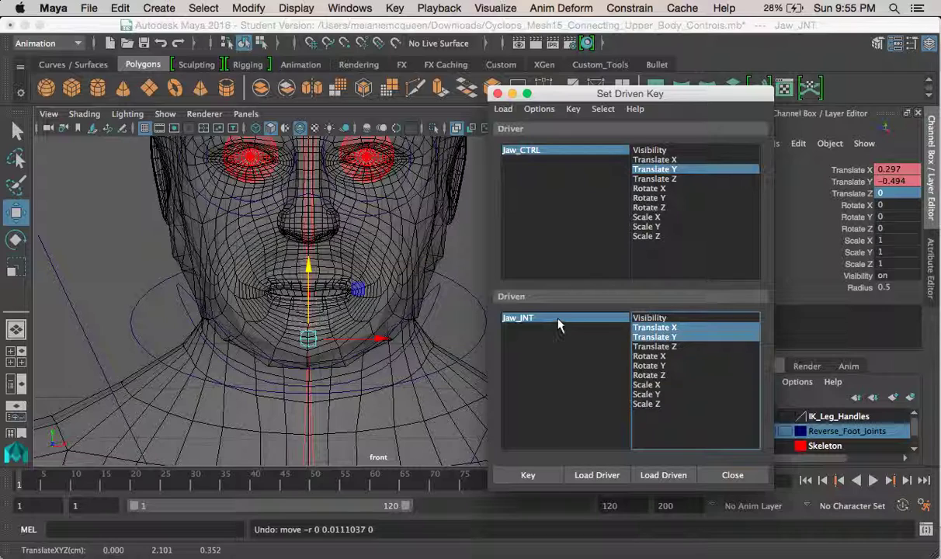
left_click(528, 476)
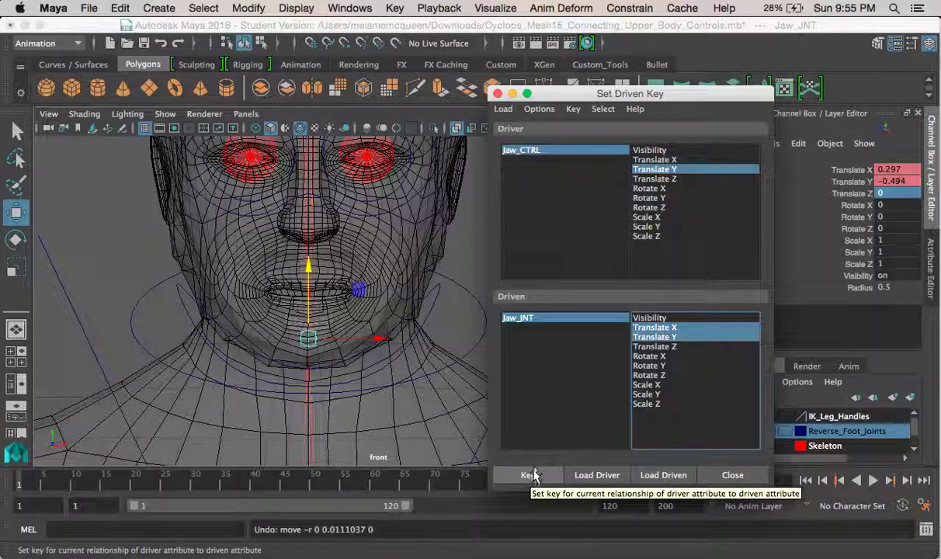
- Key Jaw_JNT's Translate X and Translate Y to Jaw_CTRL's Translate Y once more at the rest position
left_click(435, 301)
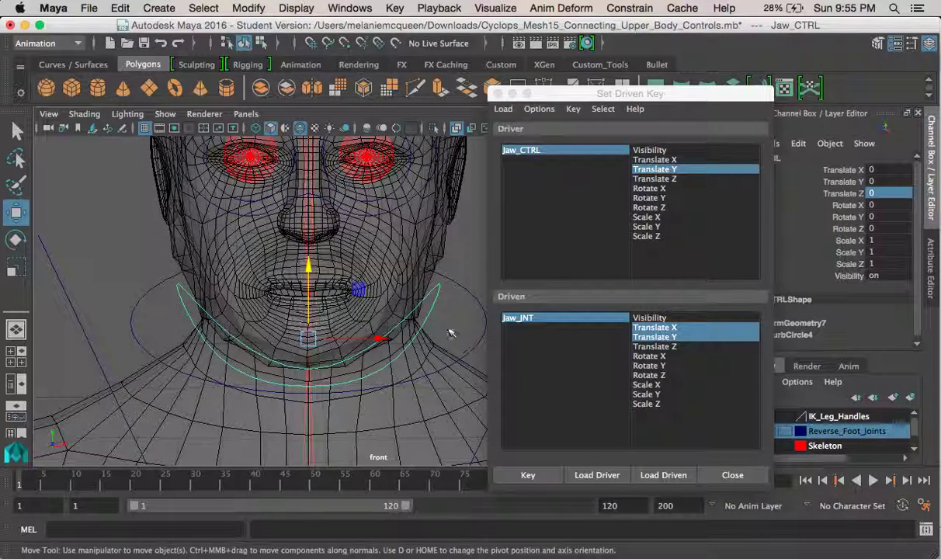
left_click(450, 334)
left_click(528, 476)
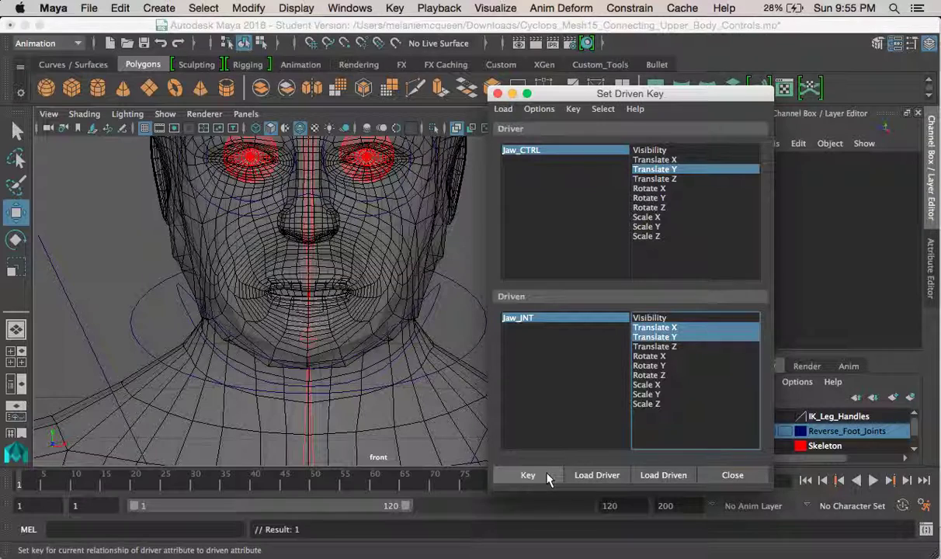
- Lower Jaw_CTRL in the front view and set its Translate Y to -0.1
left_click(434, 315)
left_click_drag(321, 264, 323, 338)
left_click(885, 170)
left_click(890, 182)
type("0")
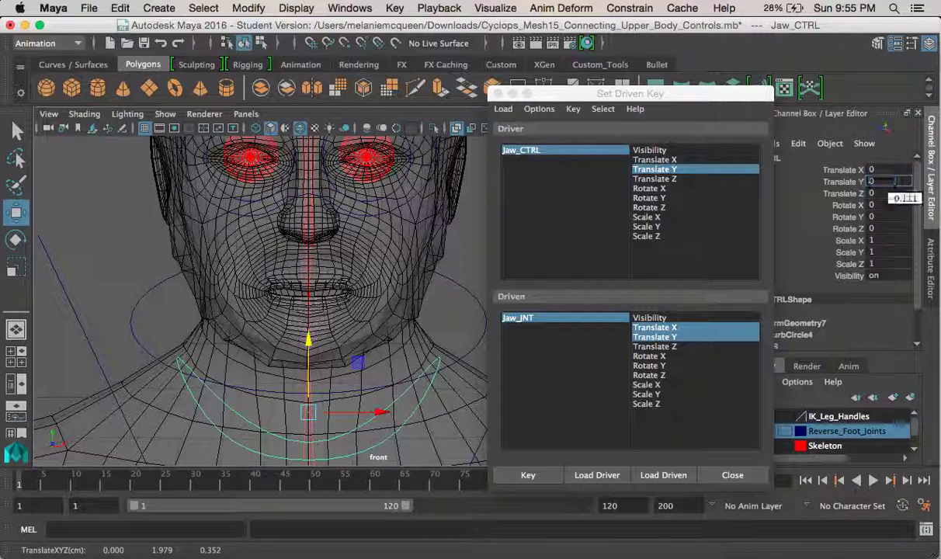
type("0.1")
key("Return")
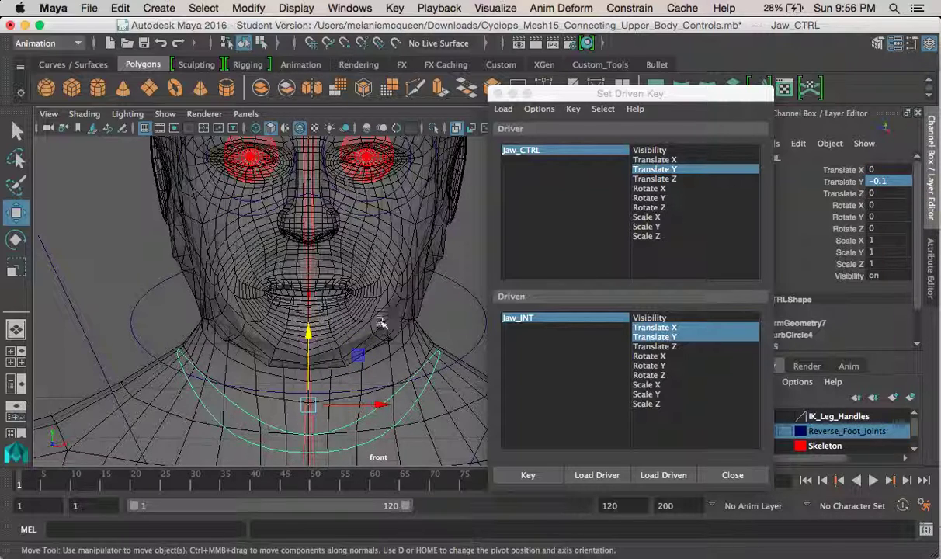
- Move Jaw_JNT down along Y to about -0.579 in Translate Y to match the lowered control, and set the driven key
middle_click_drag(383, 327, 404, 311, "alt")
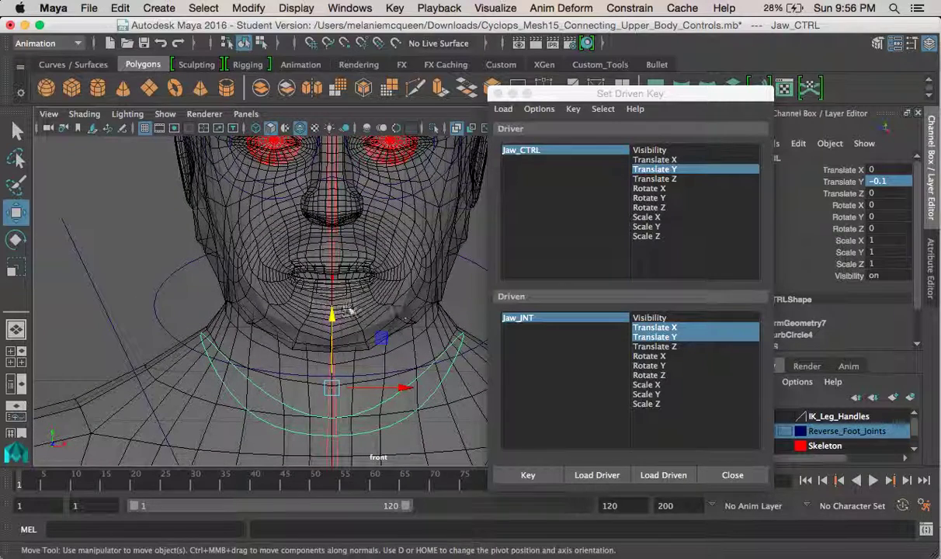
left_click(345, 319)
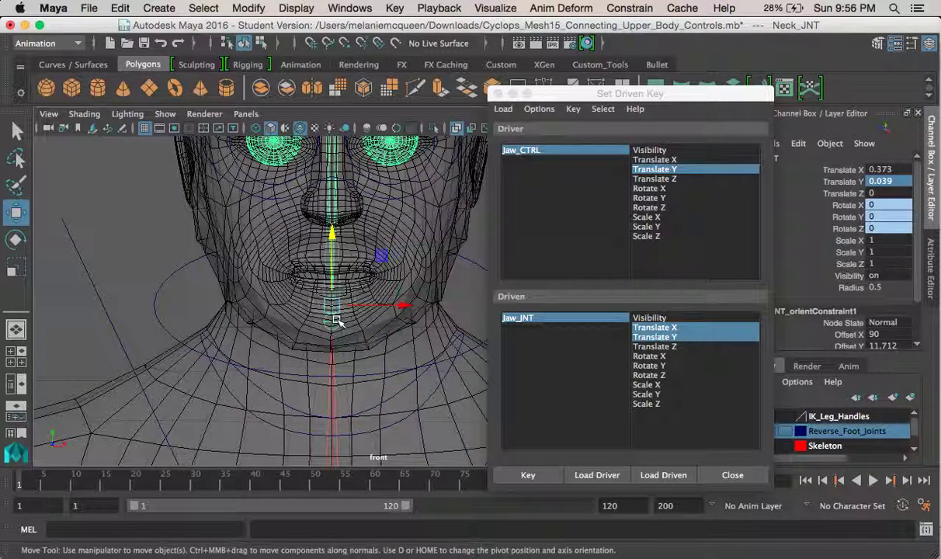
left_click(338, 322)
left_click_drag(335, 253, 333, 305)
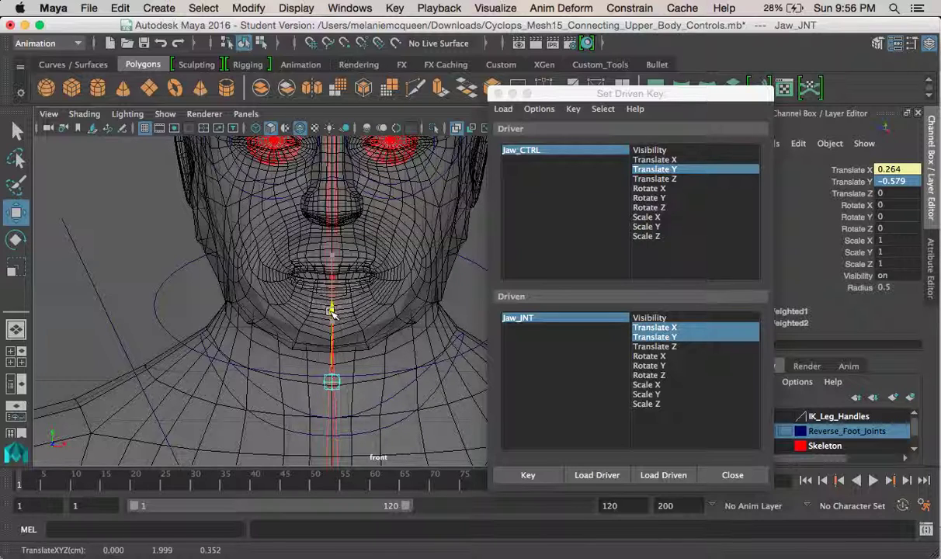
left_click(516, 475)
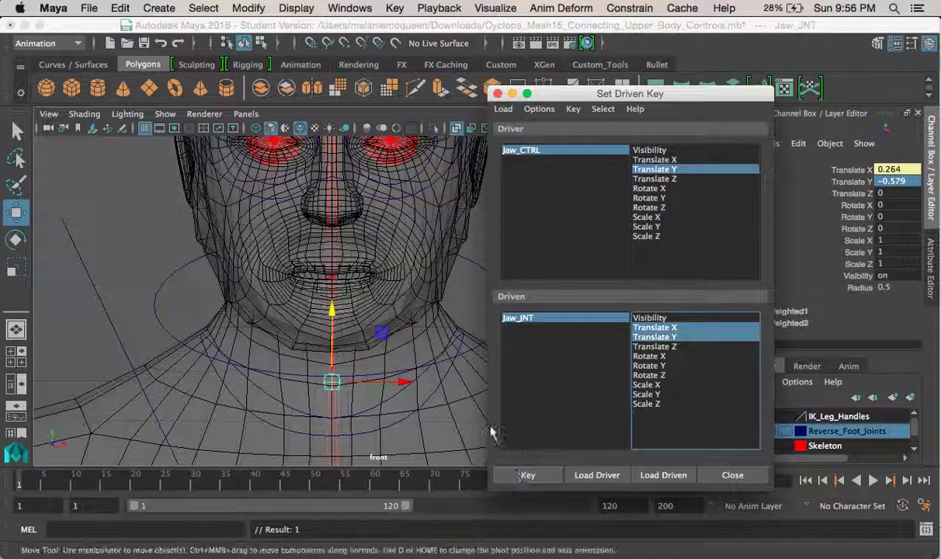
- Set Jaw_CTRL's Translate Y to 0.1 and key Jaw_JNT raised to match it, at a Translate Y of about -0.39
left_click(460, 341)
left_click_drag(334, 321, 337, 250)
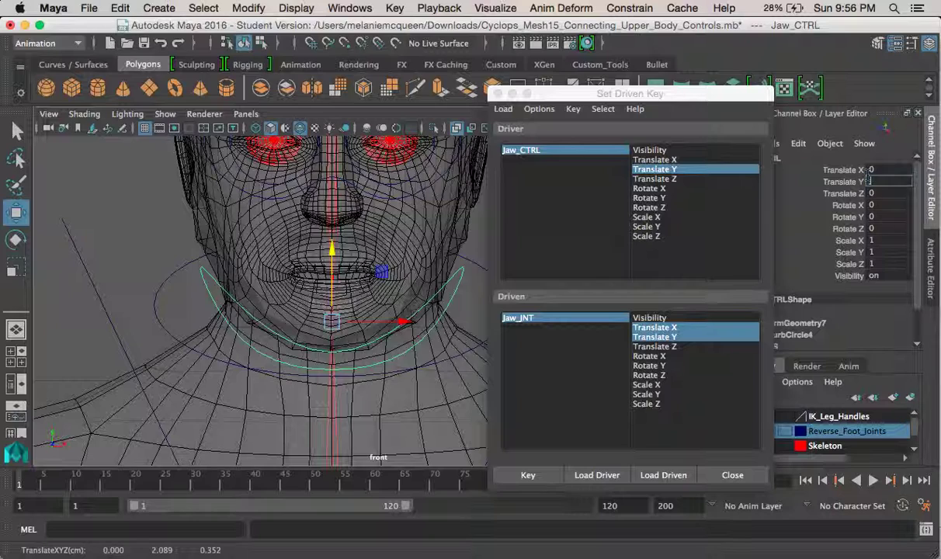
type("0.1")
key("Return")
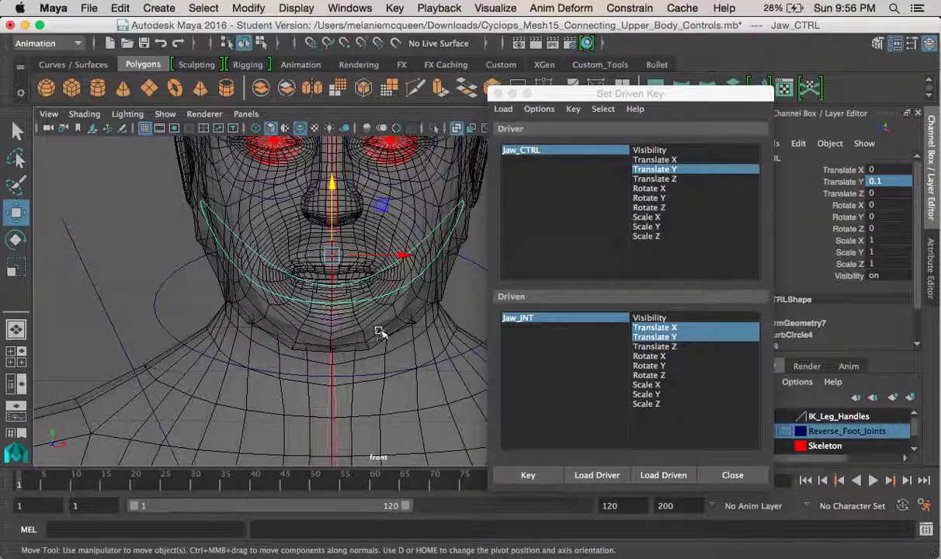
left_click(334, 325)
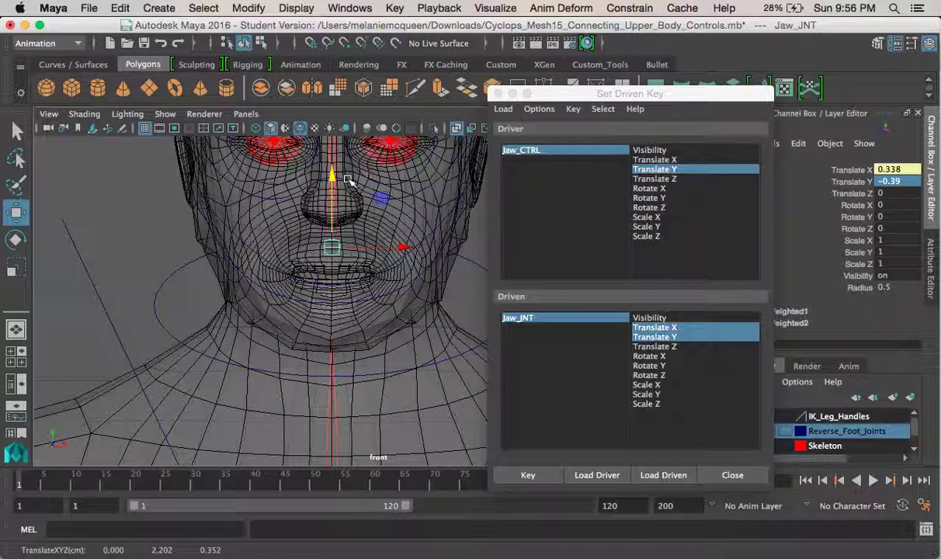
left_click(535, 469)
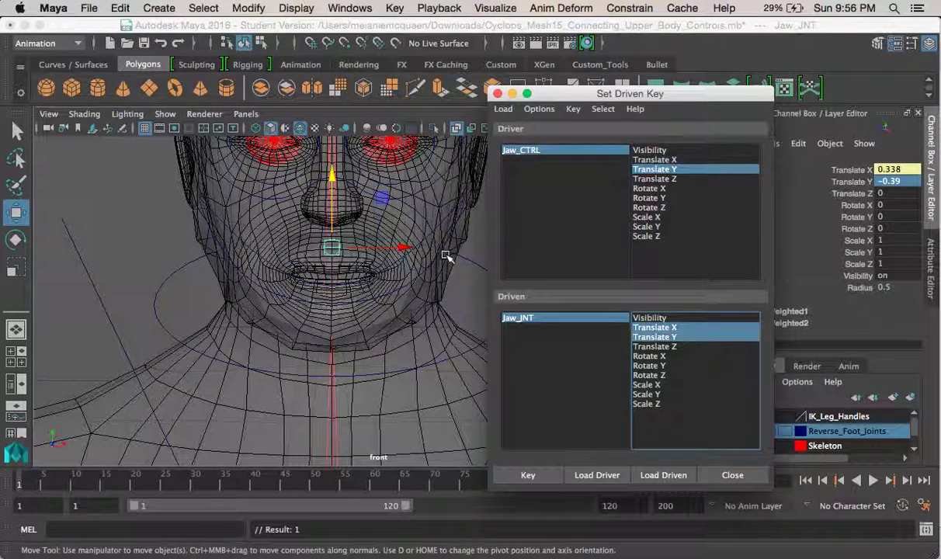
- Test the driven jaw by moving Jaw_CTRL down along Y, and reset its Translate Y to 0
left_click(440, 246)
left_click_drag(334, 183, 331, 250)
left_click(880, 192)
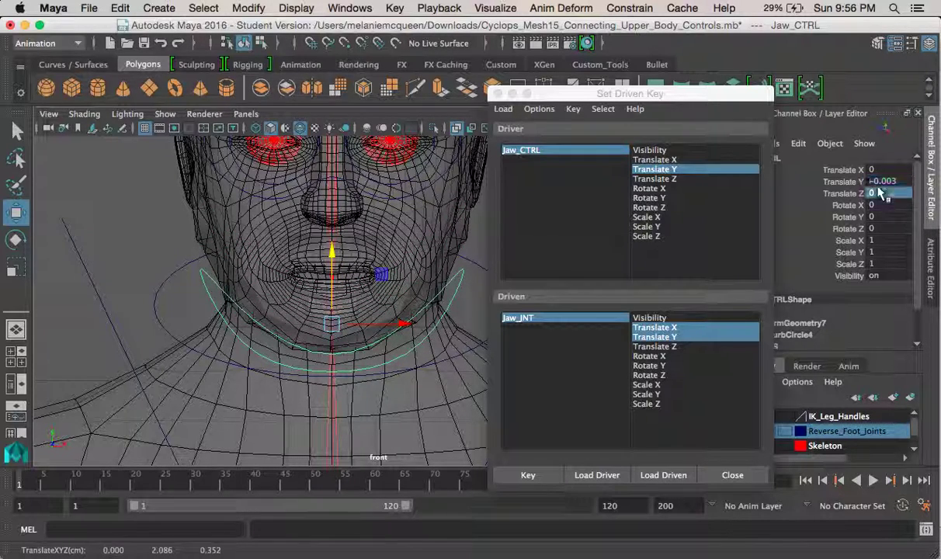
left_click(897, 181)
type("0")
key("Return")
middle_click_drag(427, 273, 398, 261, "alt")
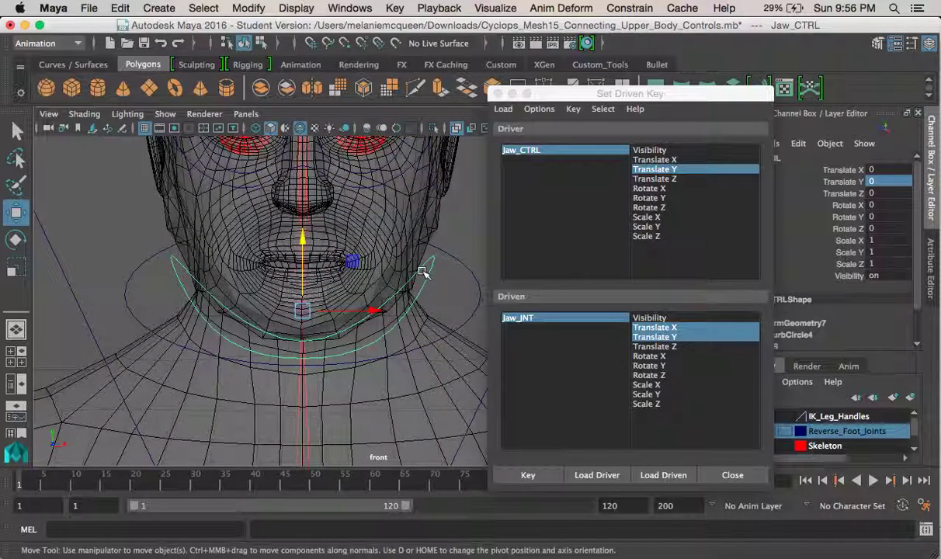
- Try moving Jaw_CTRL sideways along X, undo the move, and choose its Translate X as the driver attribute
left_click(421, 280)
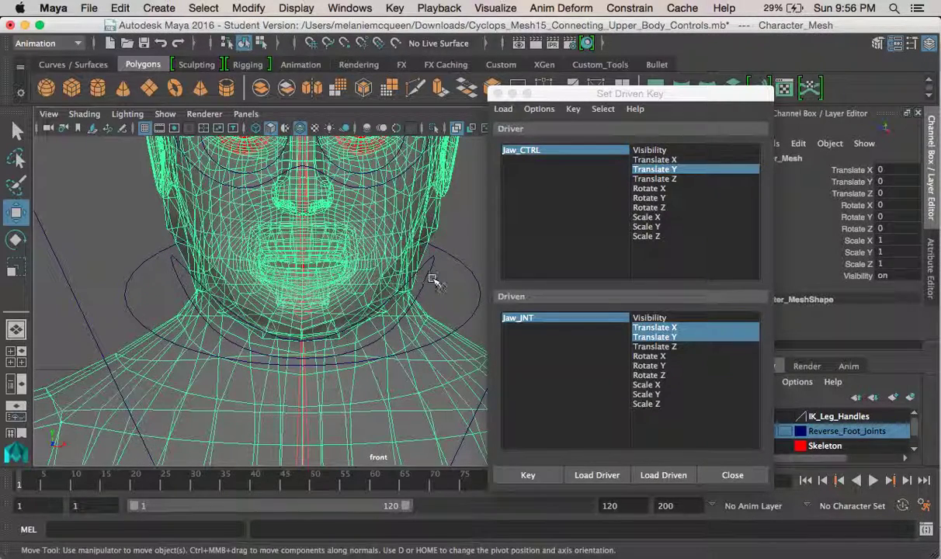
left_click(432, 279)
left_click(381, 299)
left_click_drag(375, 310, 417, 320)
key("ctrl+z")
left_click(670, 160)
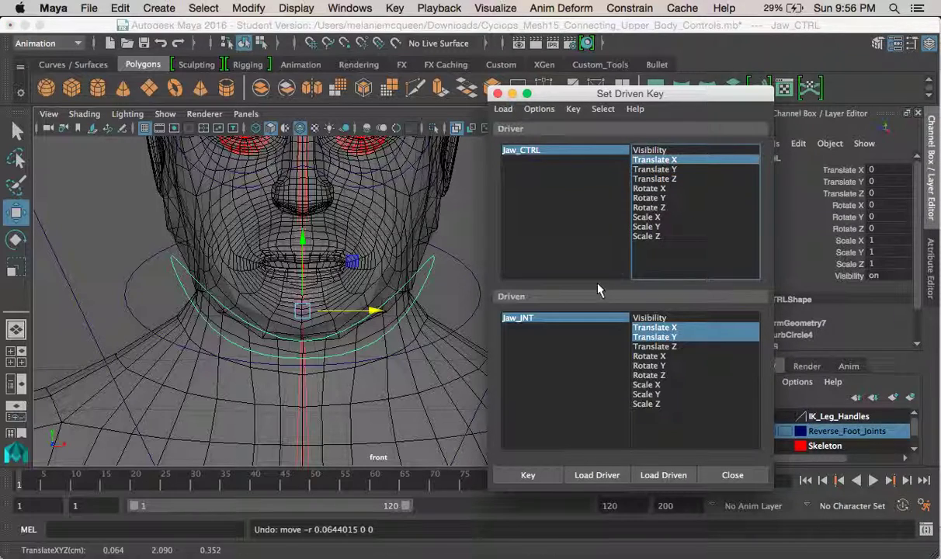
- Try moving Jaw_JNT sideways, undo the move, and choose its Translate Z as the driven attribute
left_click(332, 322)
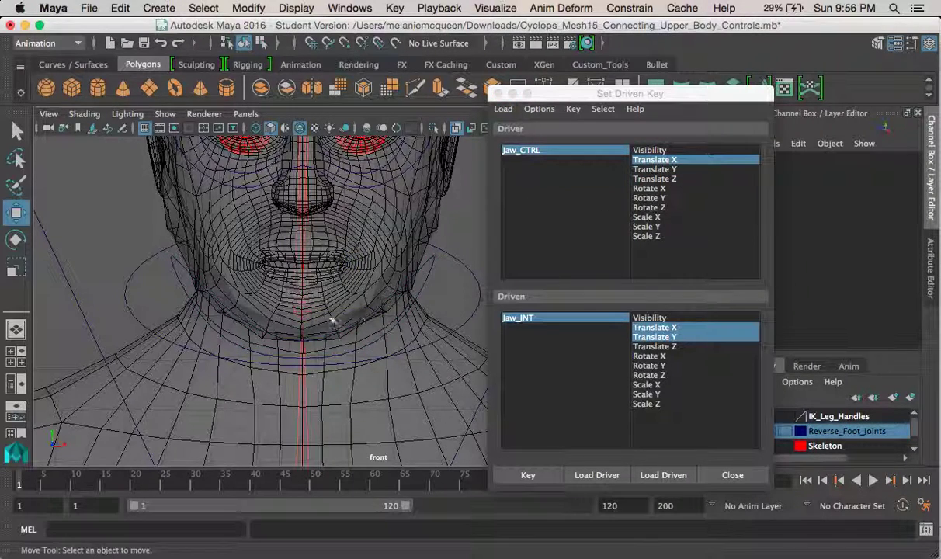
left_click(307, 310)
mouse_move(372, 311)
left_mouse_down()
mouse_move(426, 311)
mouse_move(372, 312)
left_mouse_up()
key("ctrl+z")
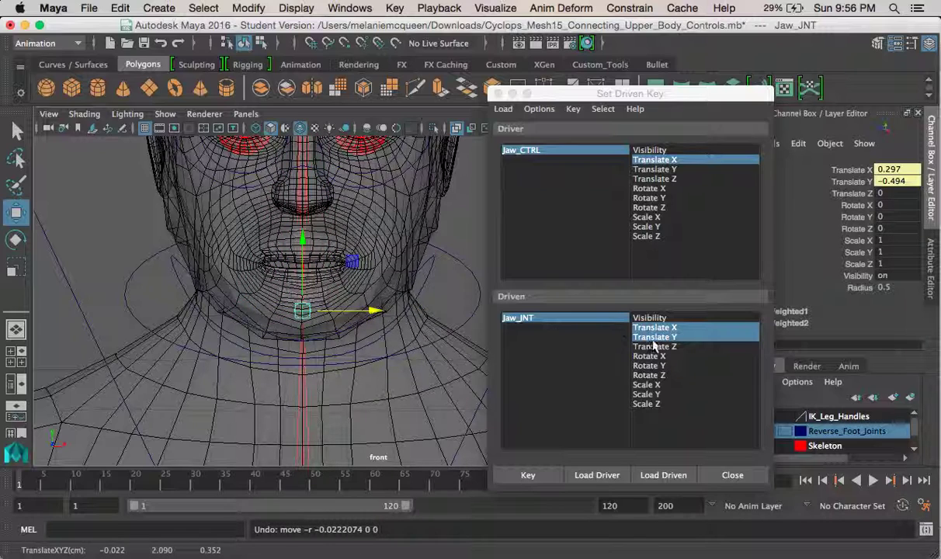
left_click(655, 347)
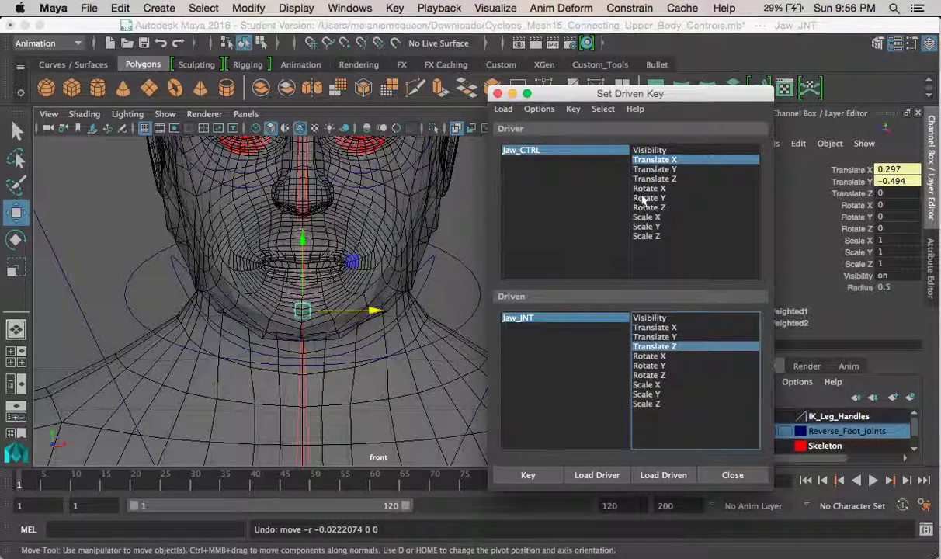
- Move Jaw_CTRL sideways along X and set its Translate X to 0.1
left_click(426, 296)
left_click(426, 296)
left_click_drag(371, 311, 432, 311)
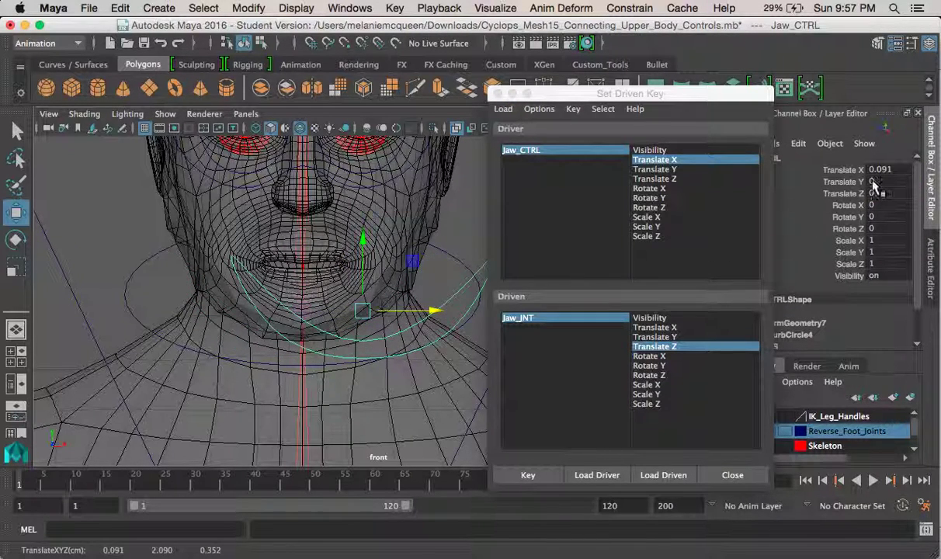
type("0.1")
key("Return")
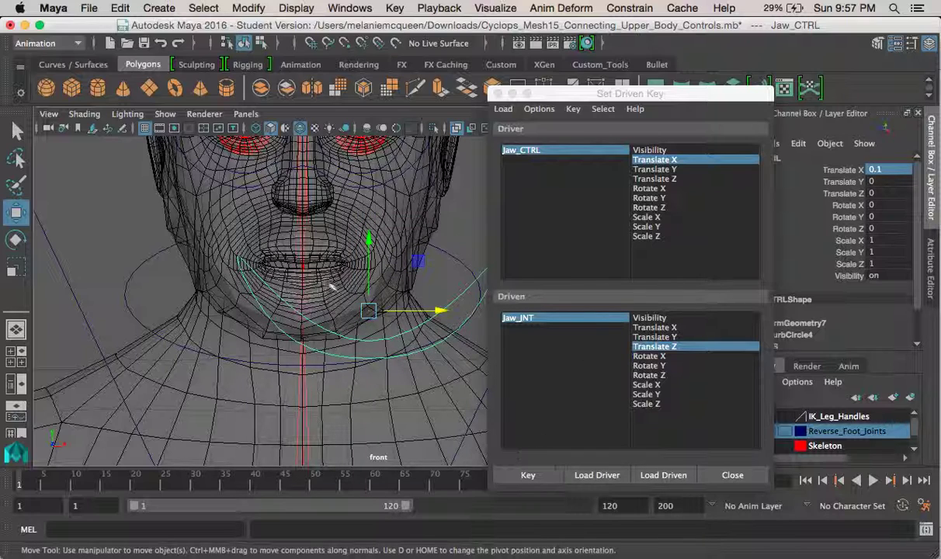
- Move Jaw_JNT sideways to match the shifted control, about -0.109 in Translate Z, and set the driven key
left_click(306, 312)
left_click_drag(381, 312, 450, 312)
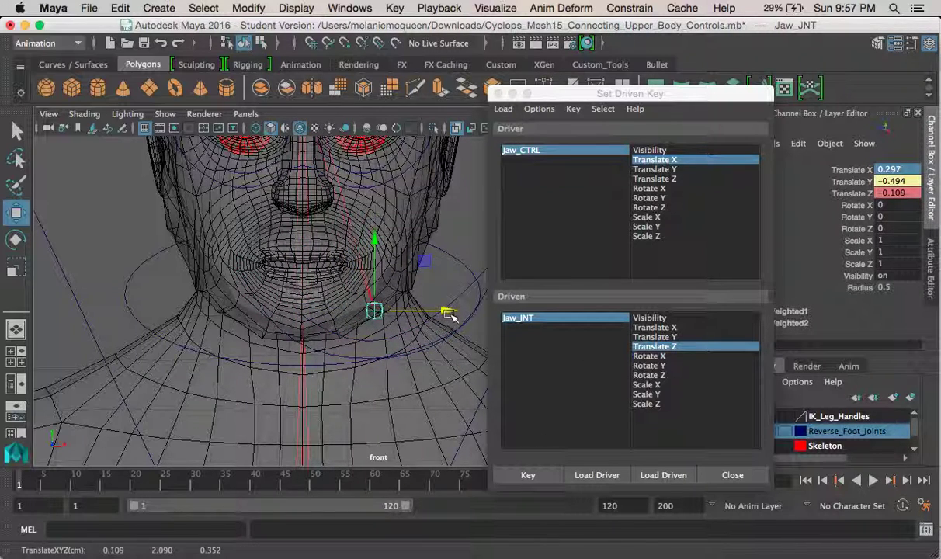
left_click(548, 481)
- Test the driven jaw by moving Jaw_CTRL back to the centre, and set its Translate X to -0.1
left_click(462, 305)
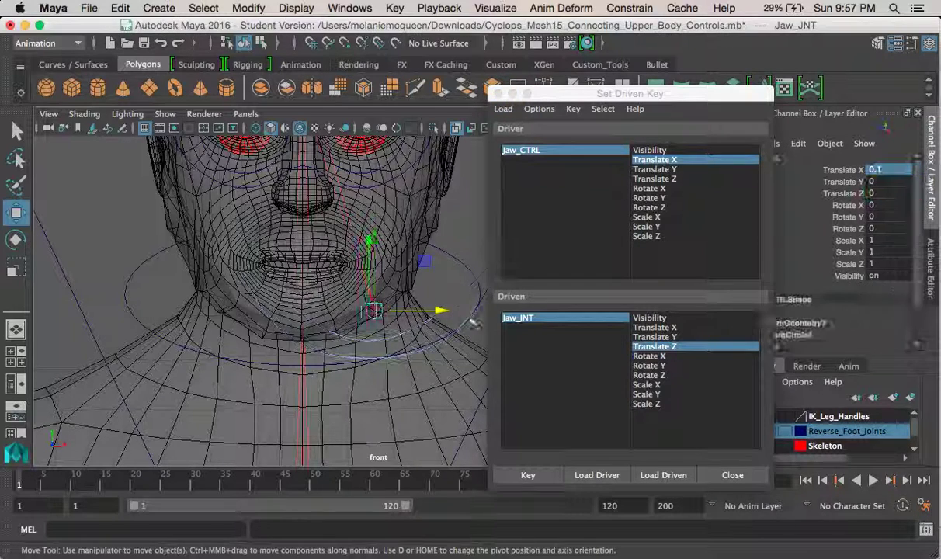
left_click_drag(423, 311, 374, 310)
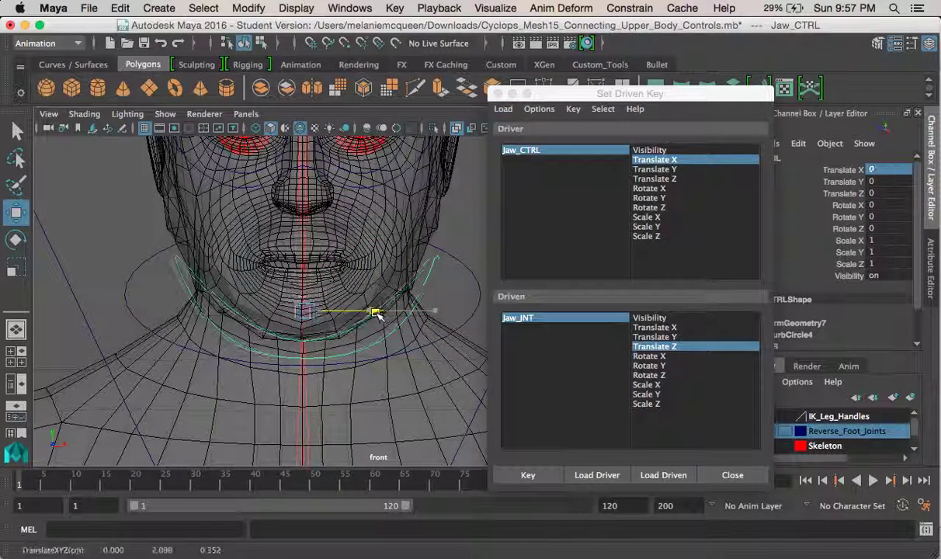
double_click(893, 169)
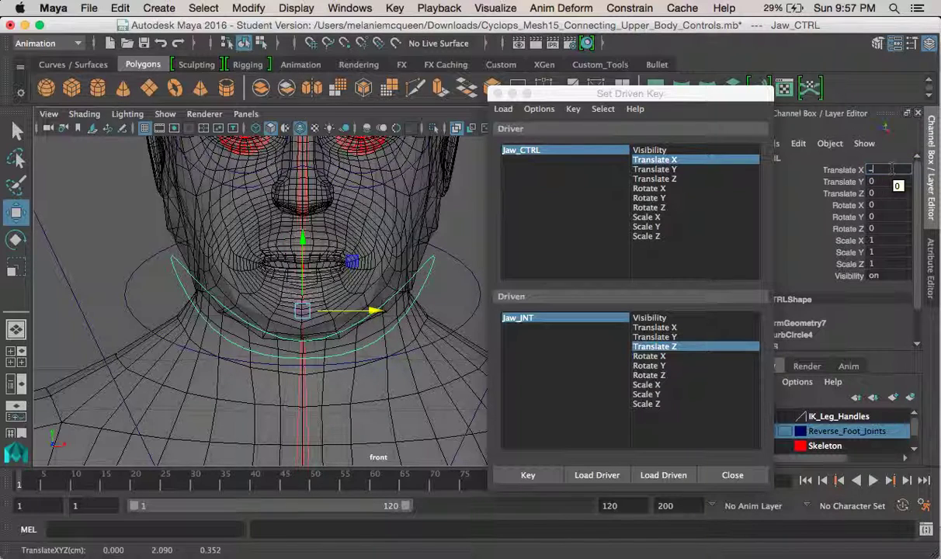
key("Return")
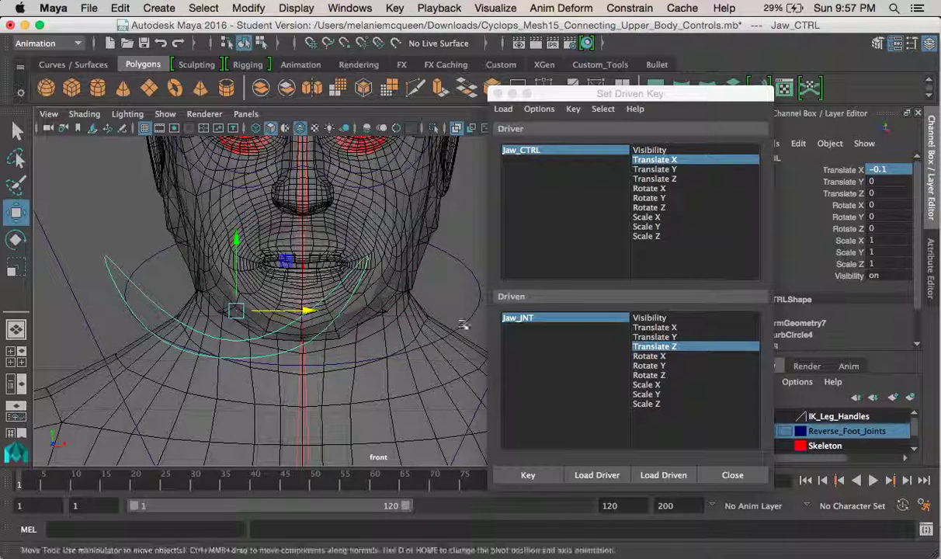
- Move Jaw_JNT sideways to about 0.098 in Translate Z to match the control, and set the driven key
left_click(299, 317)
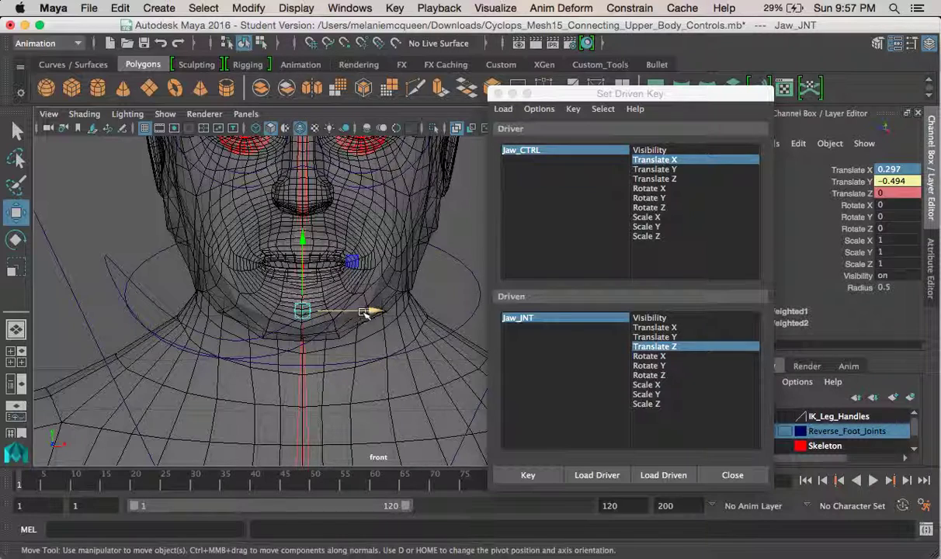
left_click_drag(373, 311, 309, 314)
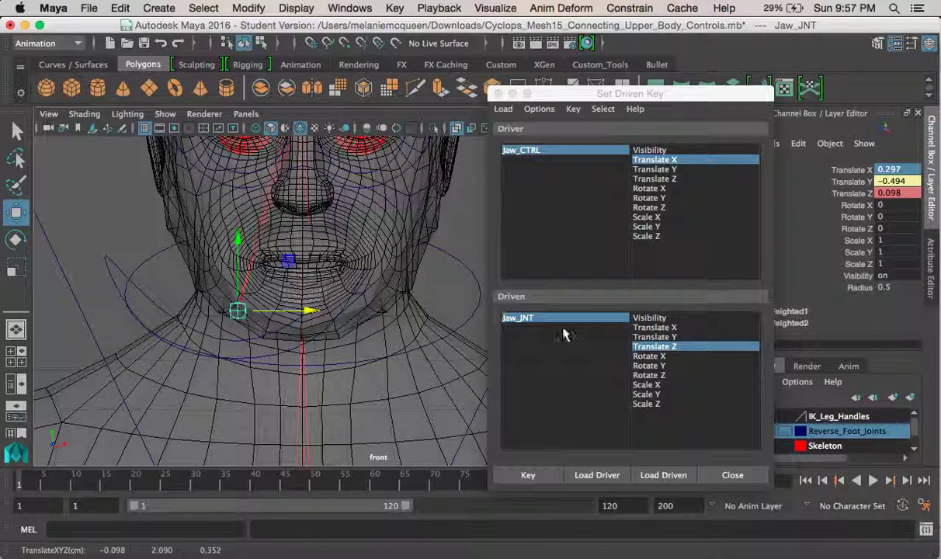
left_click(528, 474)
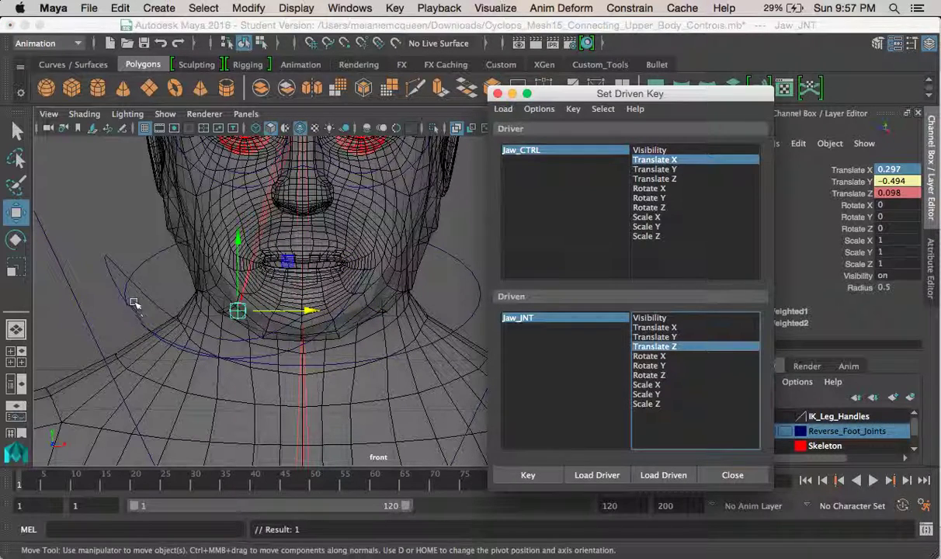
- Test the driven jaw by moving Jaw_CTRL along X to about -0.036, and close the Set Driven Key window
left_click(143, 299)
left_click(145, 298)
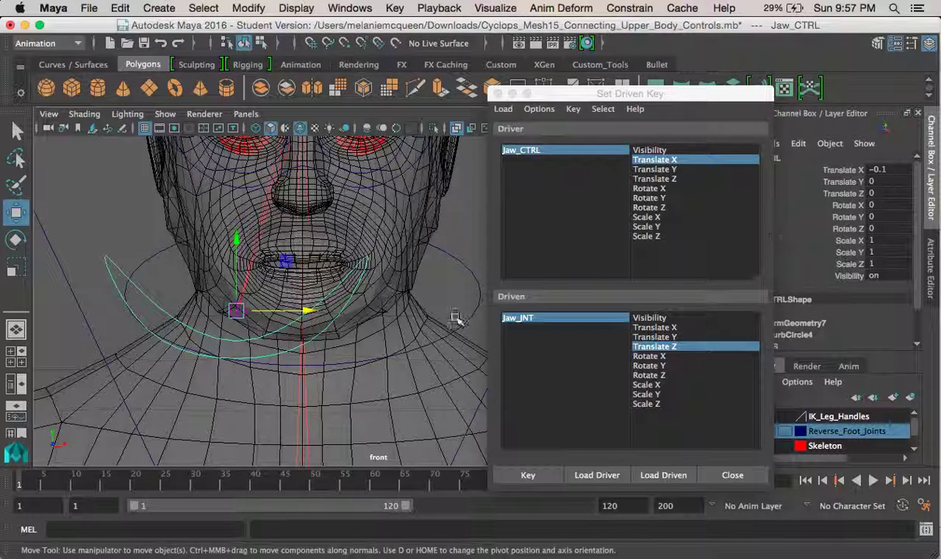
left_click_drag(317, 312, 351, 311)
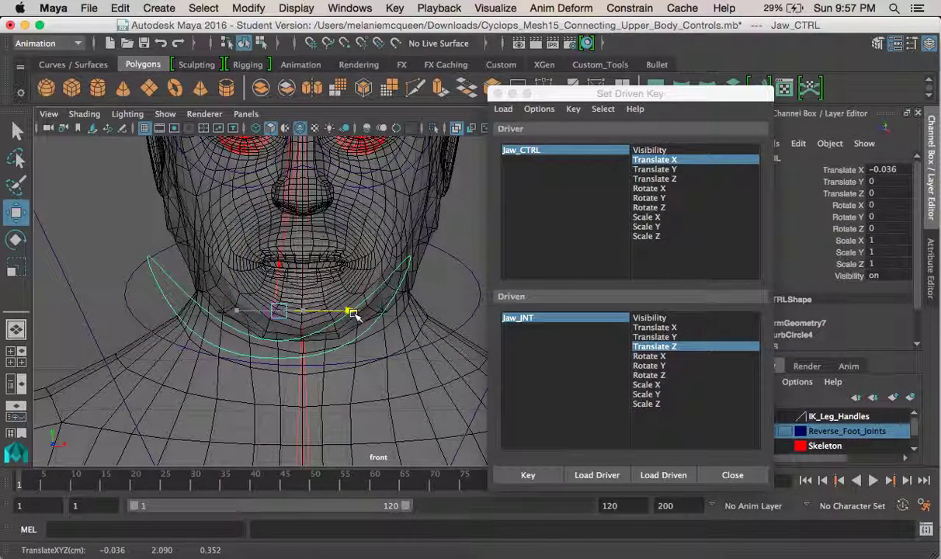
left_click(730, 474)
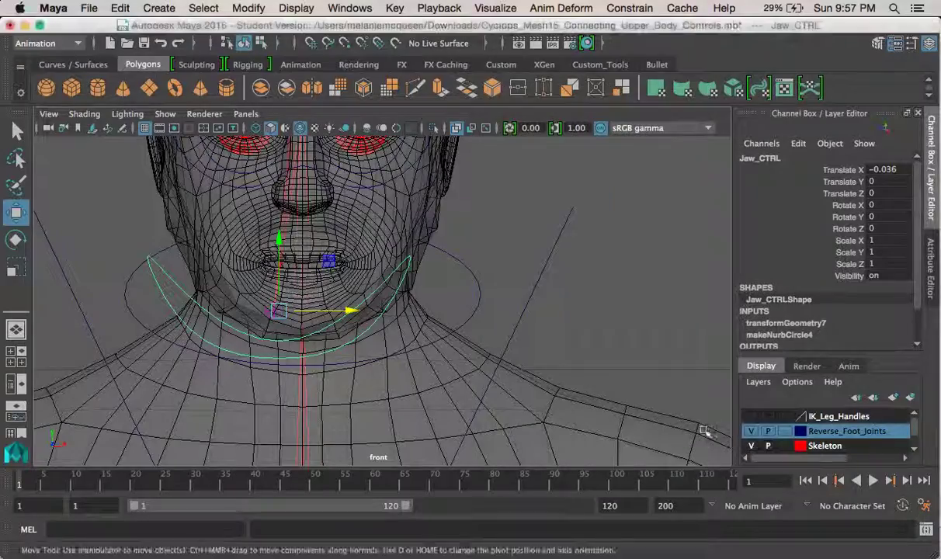
- Try moving Jaw_CTRL freely in the perspective view to check the jaw's response, and undo the move
key("space")
key("space")
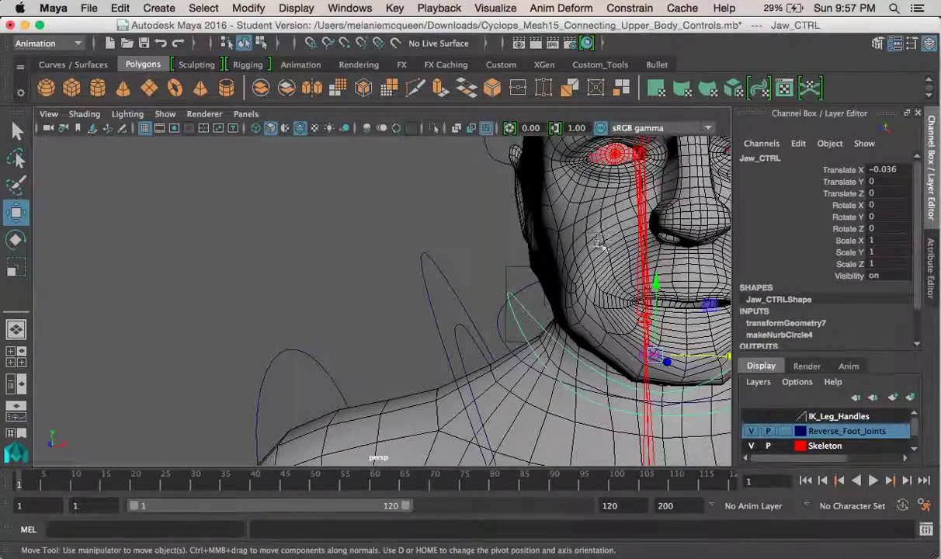
left_click_drag(590, 252, 459, 255, "alt")
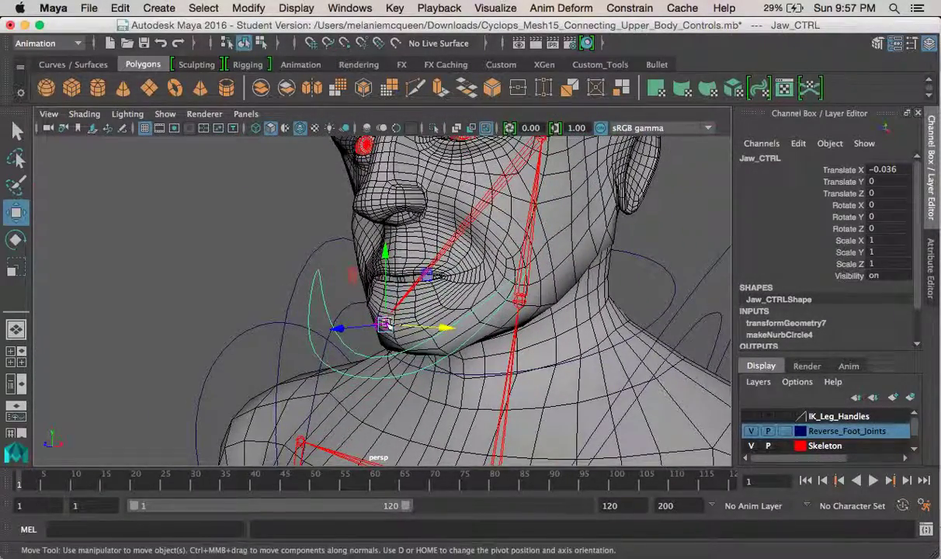
left_click_drag(383, 327, 417, 327)
key("z")
key("z")
- Reset Jaw_CTRL's Translate X to 0, test the control with a small move along X, and undo that move
double_click(885, 170)
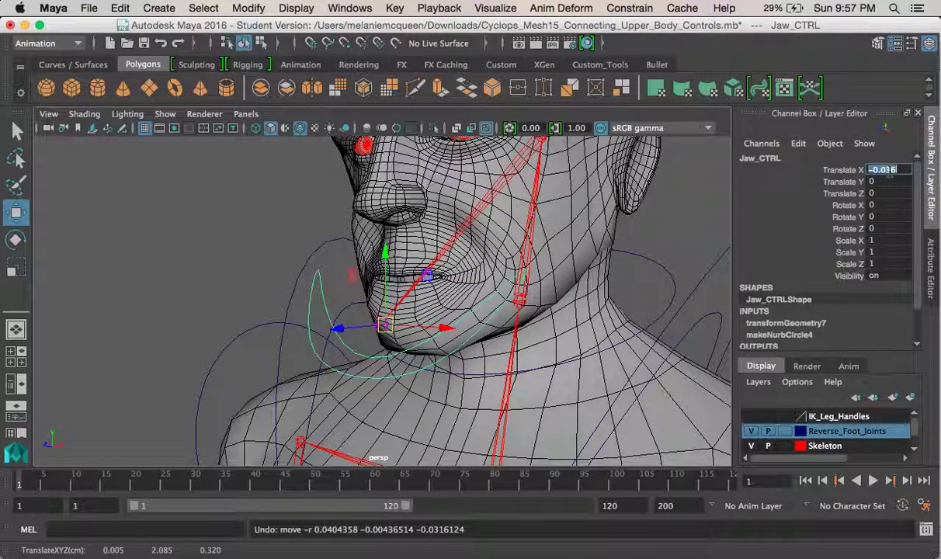
type("0")
key("Return")
left_click_drag(470, 264, 489, 407, "alt")
key("ctrl+z")
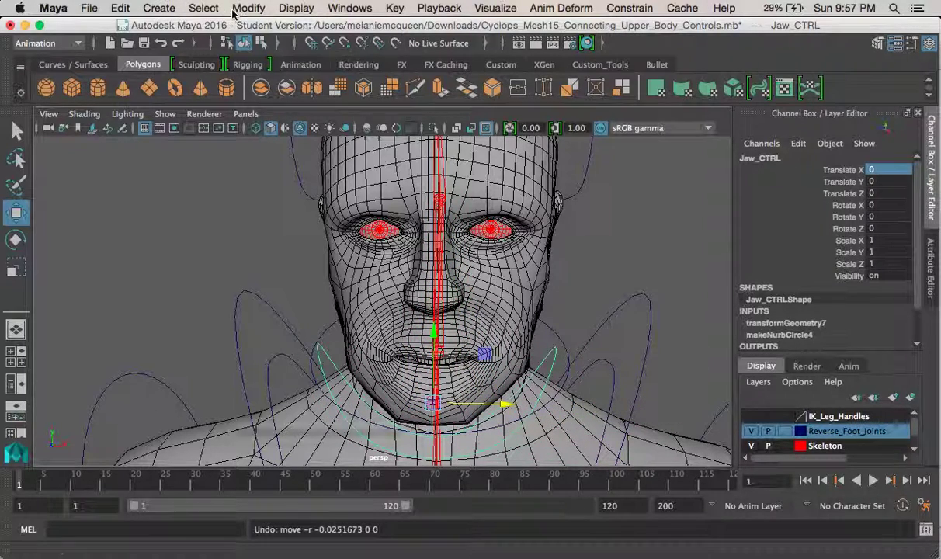
left_click(247, 10)
left_click(278, 273)
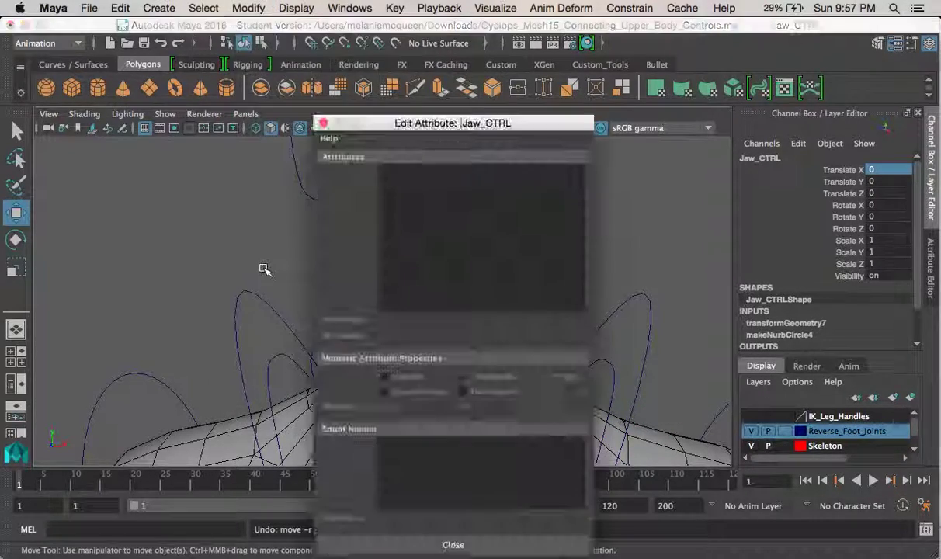
left_click_drag(405, 72, 266, 106)
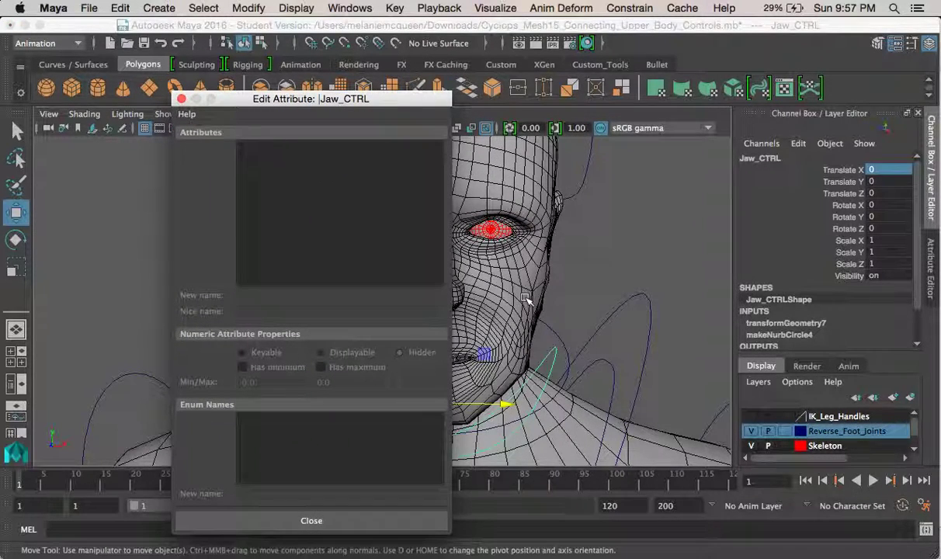
left_click(549, 356)
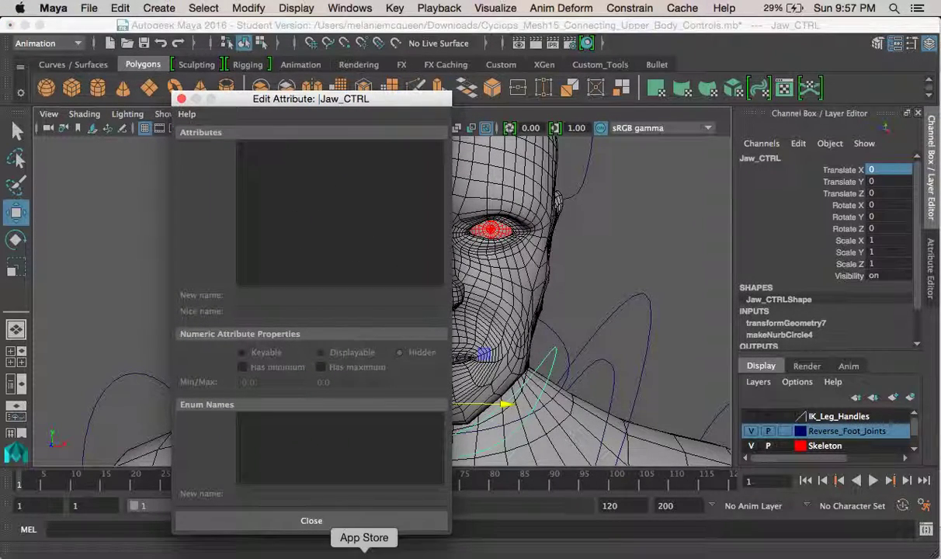
left_click(363, 522)
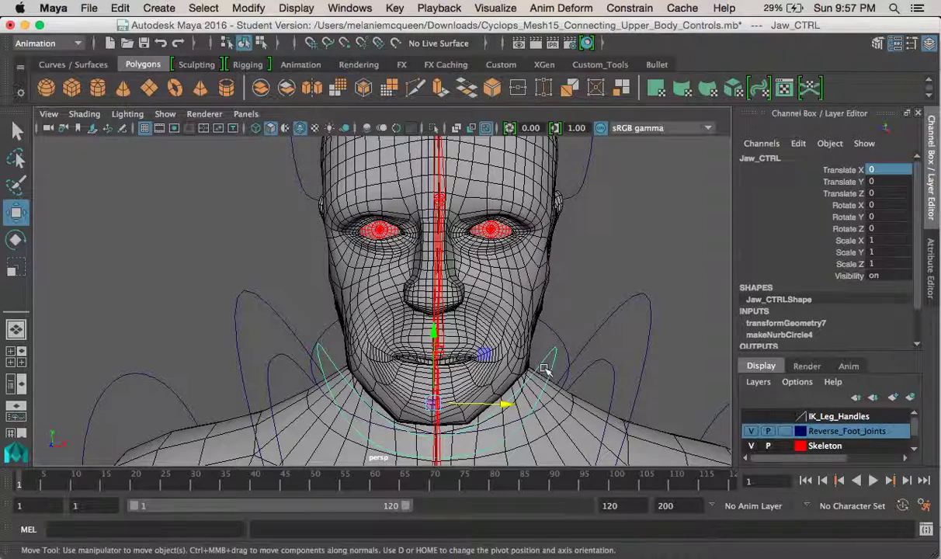
- Show the translate limit settings of the Jaw_CTRL transform node
middle_click_drag(546, 369, 539, 310, "alt")
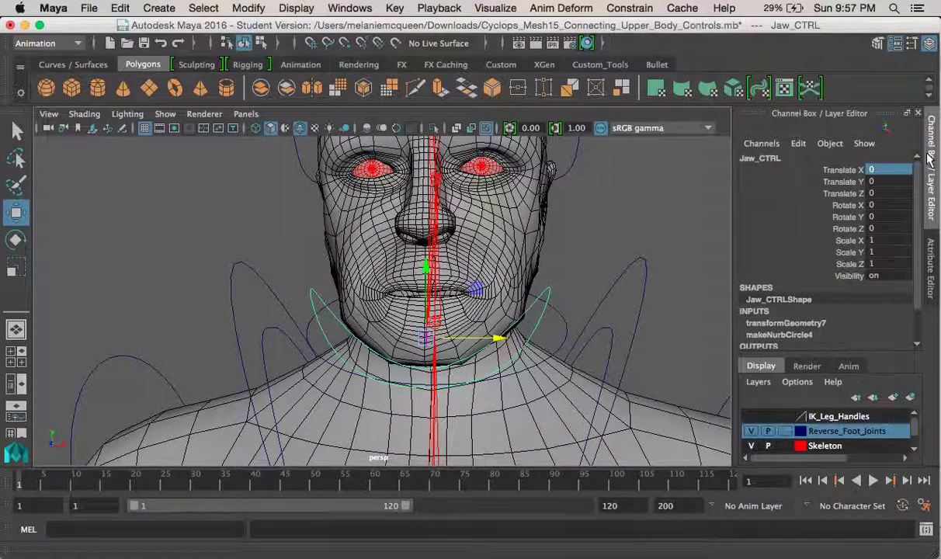
left_click(931, 264)
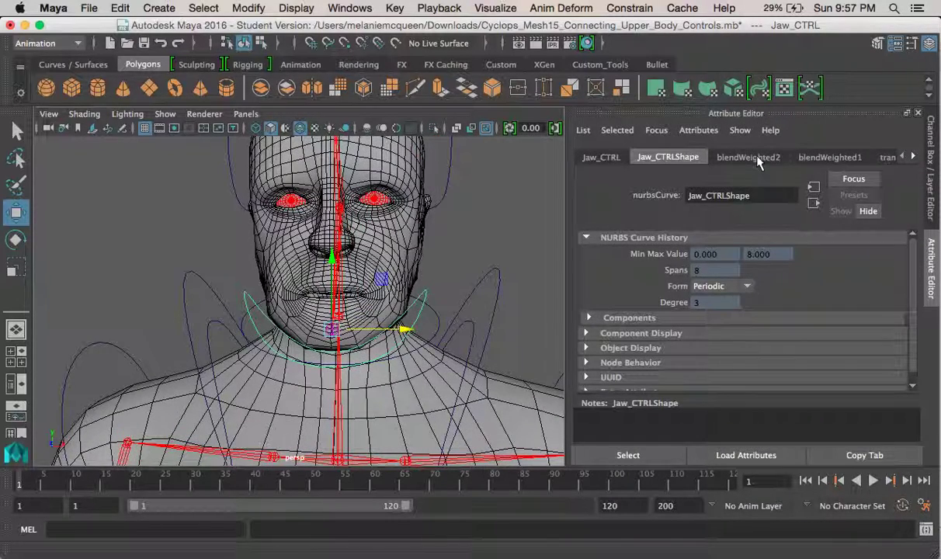
left_click(599, 157)
scroll(636, 288, "down", 3)
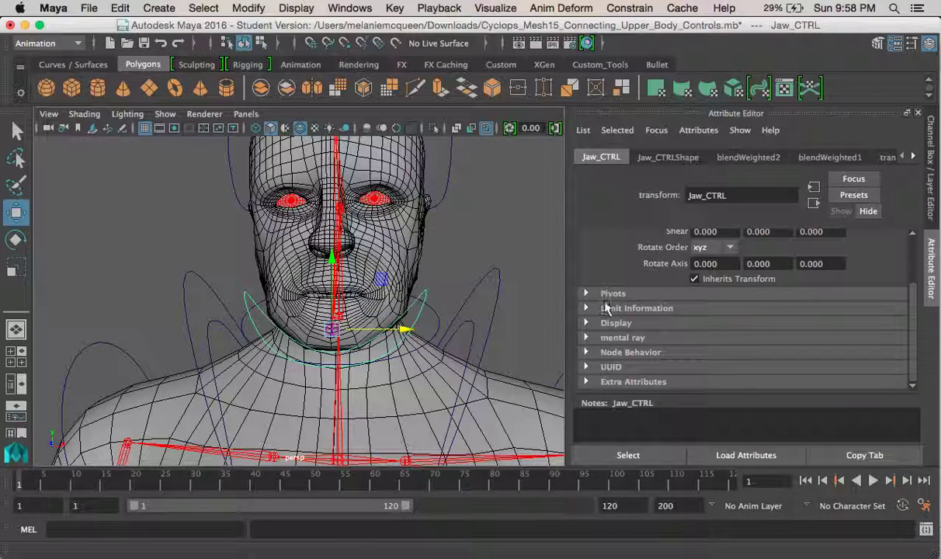
left_click(619, 309)
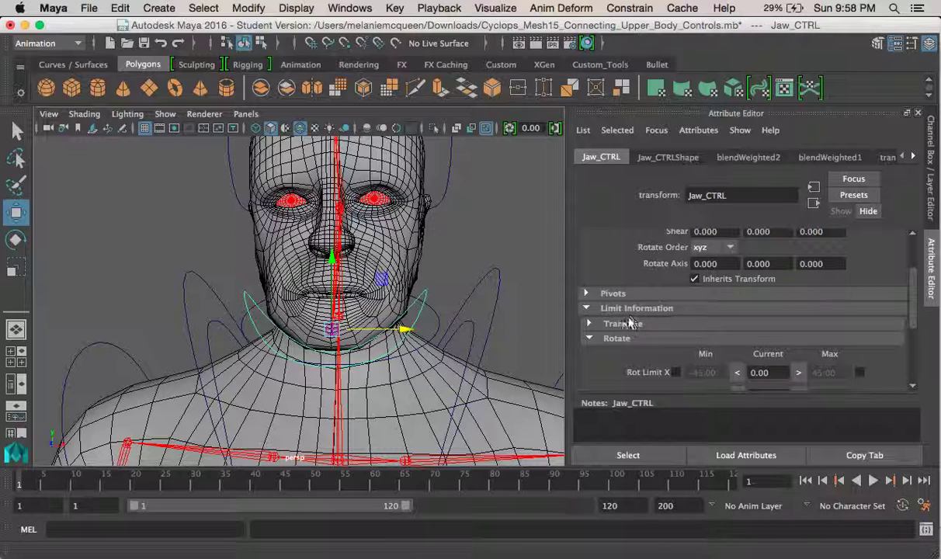
left_click(618, 324)
scroll(671, 309, "down", 1)
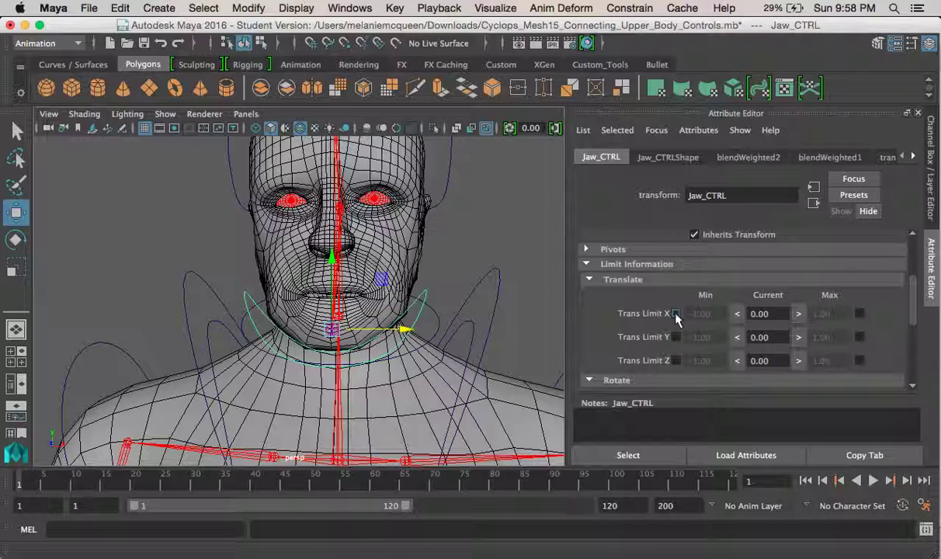
- Enable both X translation limits for Jaw_CTRL and set them to a minimum of -0.1 and a maximum of 0.1
left_click(676, 314)
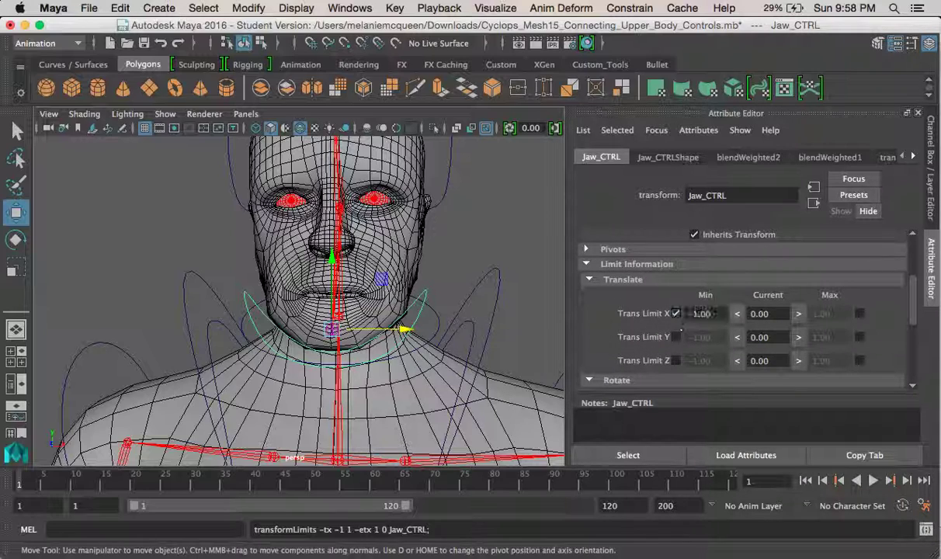
left_click_drag(414, 330, 392, 329)
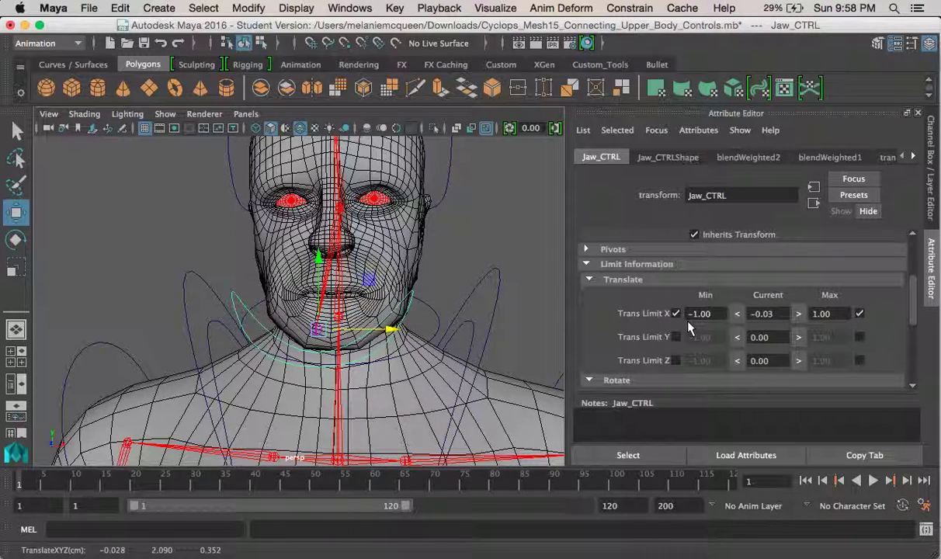
left_click_drag(719, 315, 630, 304)
type("-.1")
key("Return")
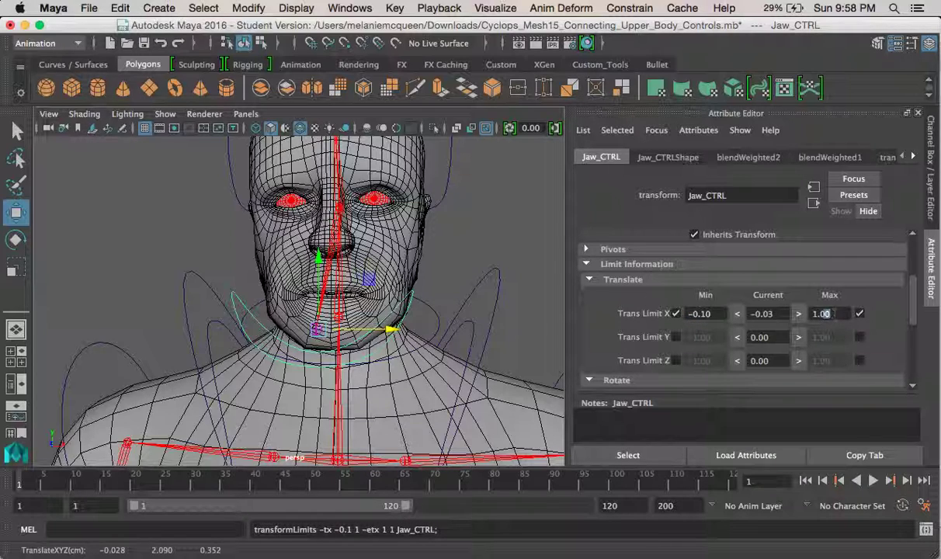
type(".1")
key("Return")
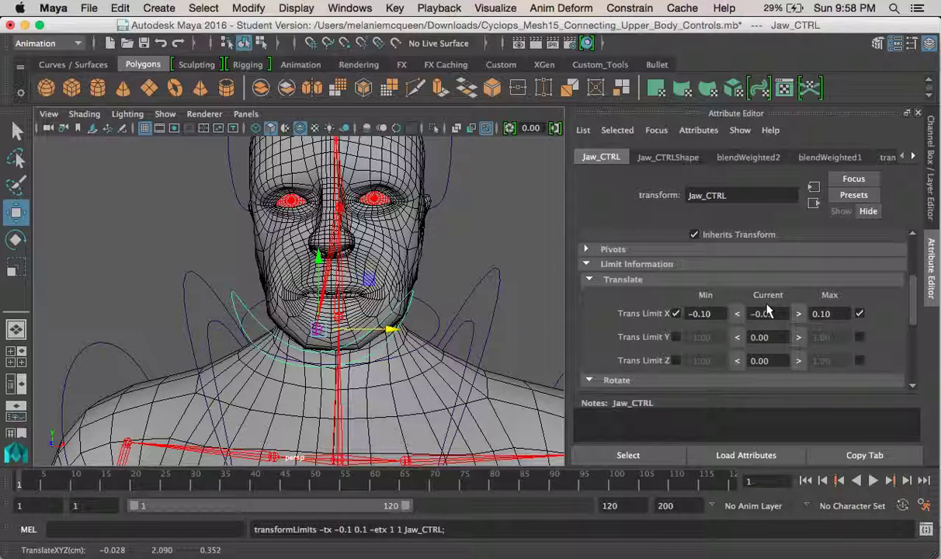
- Enable Jaw_CTRL's Y translation limits with a minimum of -0.1 and a maximum of 0.1
left_click(675, 337)
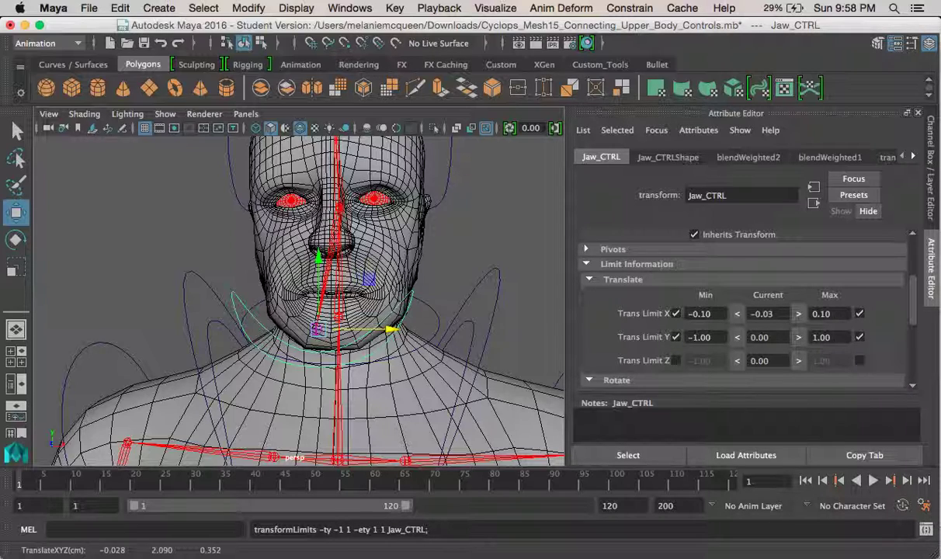
type("-.1")
left_click_drag(833, 340, 752, 328)
type(".1")
key("Return")
- Limit Jaw_CTRL's Z translation to between -0.1 and 0.1
left_click(675, 360)
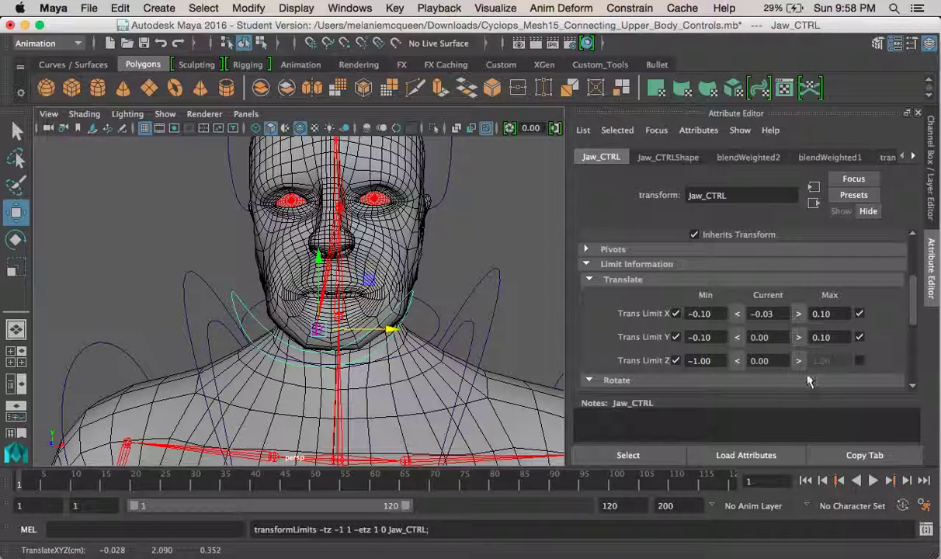
left_click(860, 362)
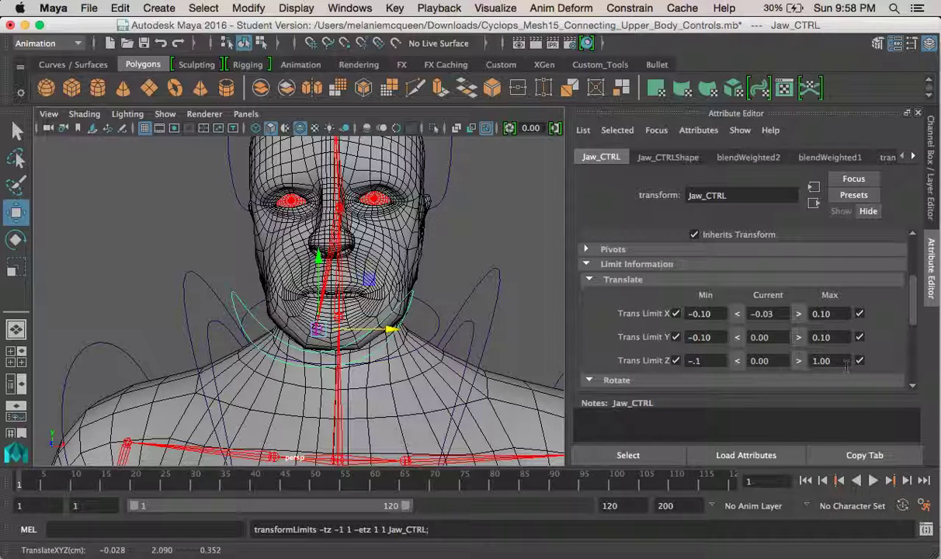
key("Tab")
type(".1")
key("Return")
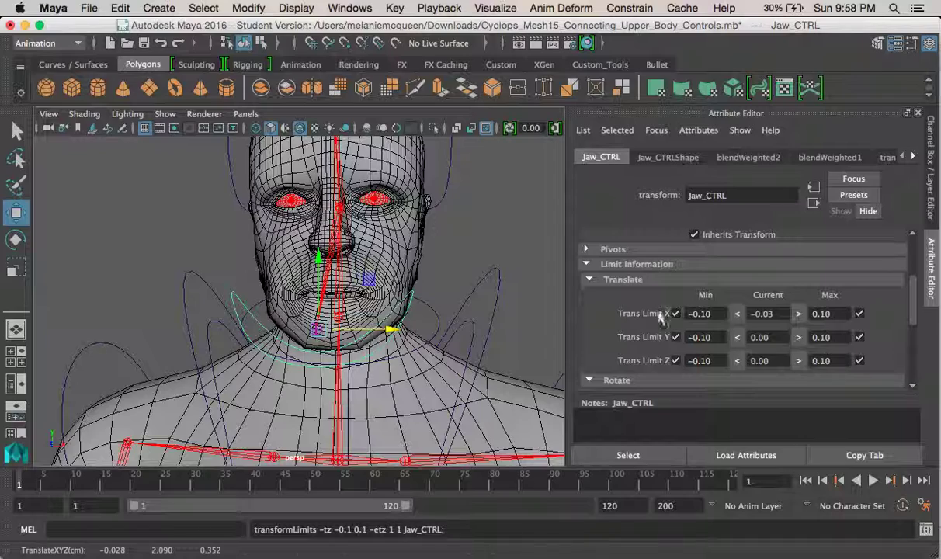
- Test the limits by moving Jaw_CTRL freely in the viewport, and reset its Translate X, Y and Z to 0
left_click_drag(318, 319, 159, 333)
left_click(931, 138)
left_click(884, 169)
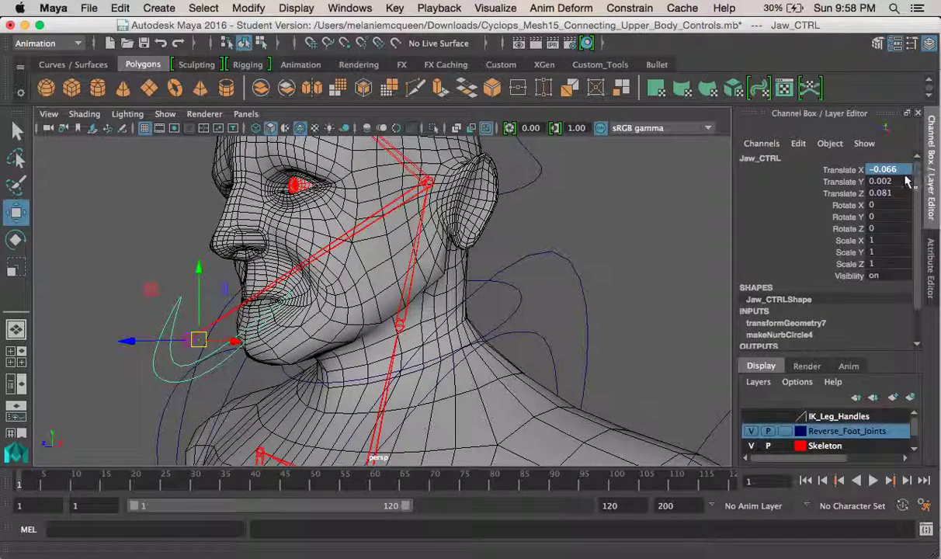
type("0")
key("Tab")
type("0")
key("Tab")
type("0")
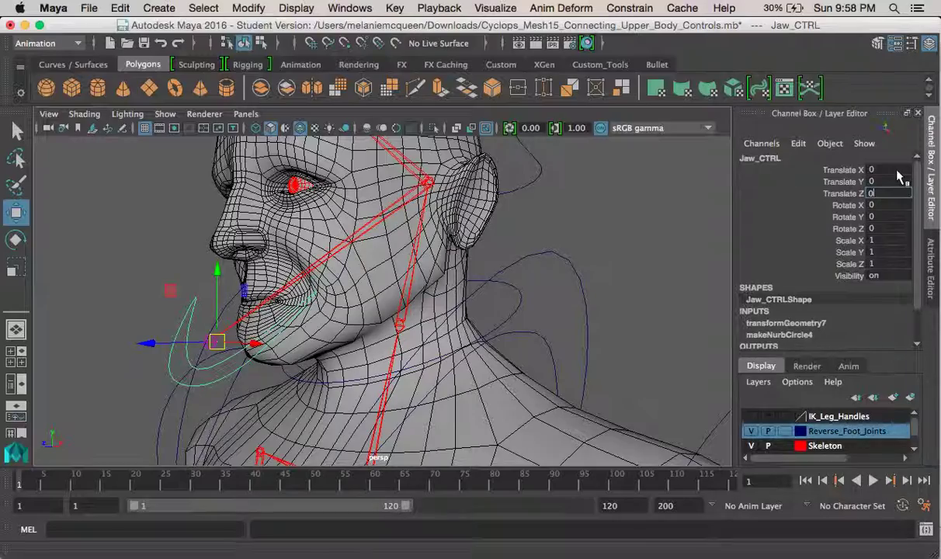
key("Return")
left_click_drag(372, 233, 556, 280, "alt")
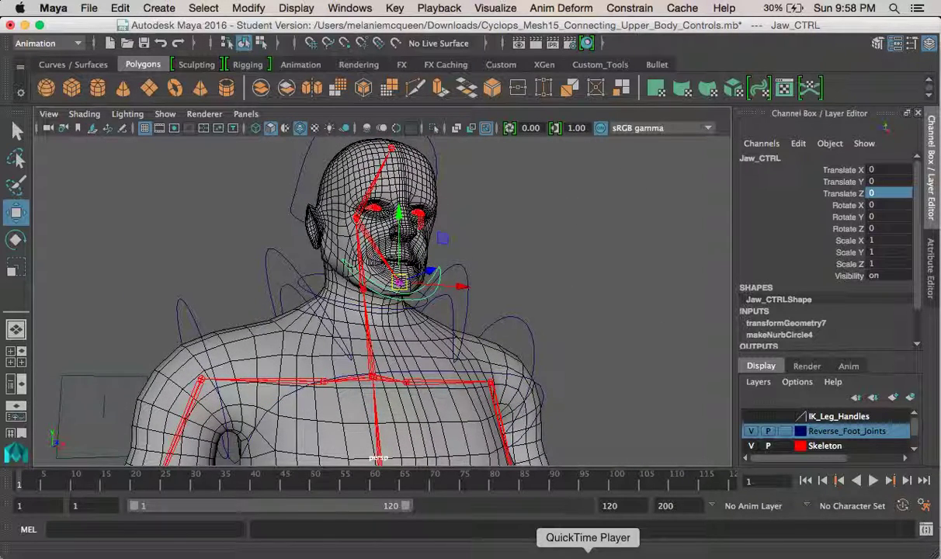
left_click(588, 553)
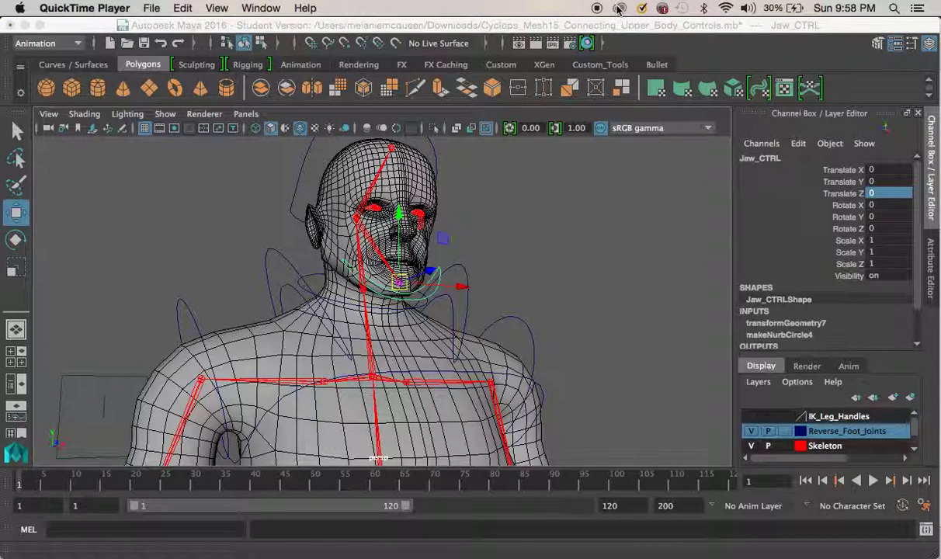